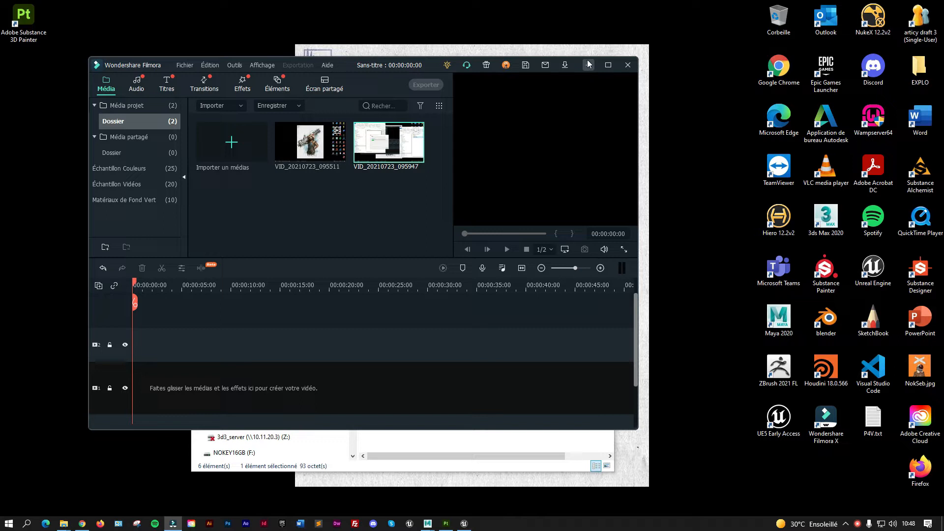
Clear the desktop by minimizing the Filmora window and the TOWER_UNREAL folder window.
drag(347, 66, 396, 67)
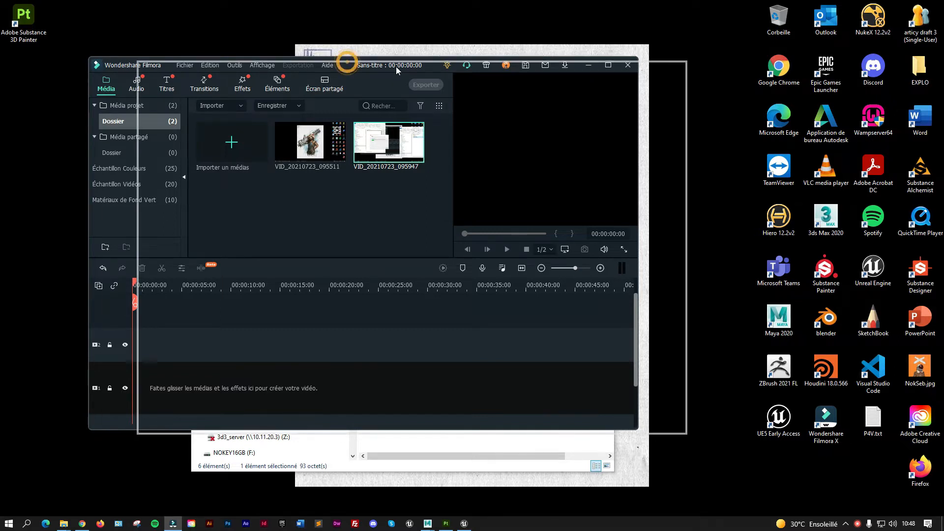
click(639, 69)
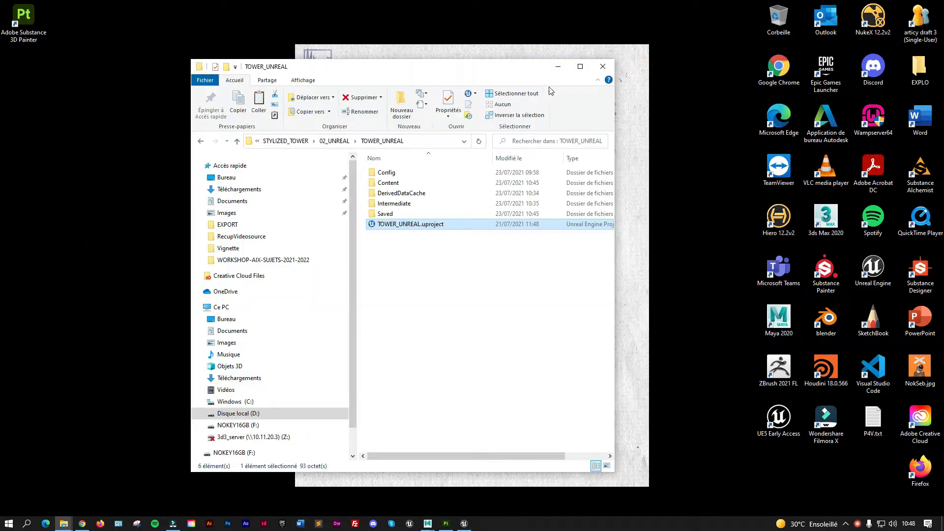
click(557, 67)
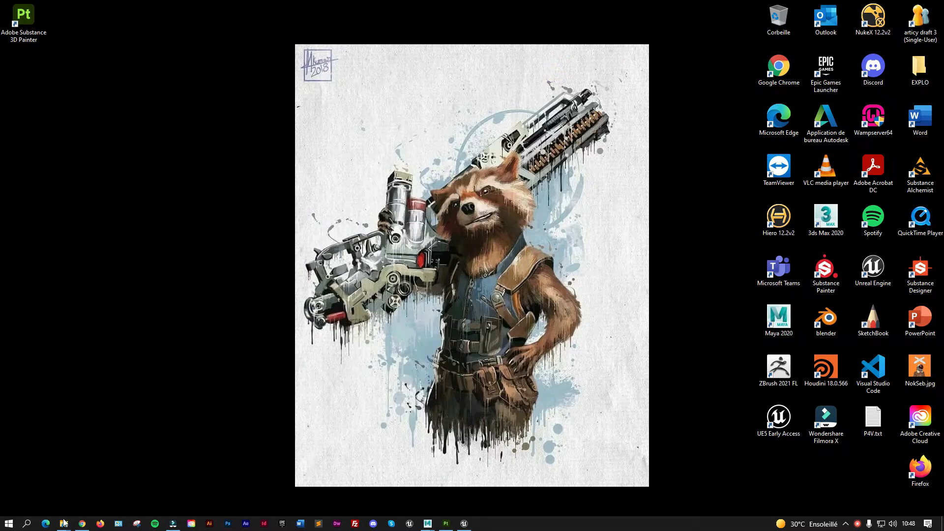
Search Windows for xls, launch Excel and create a new blank workbook.
click(27, 523)
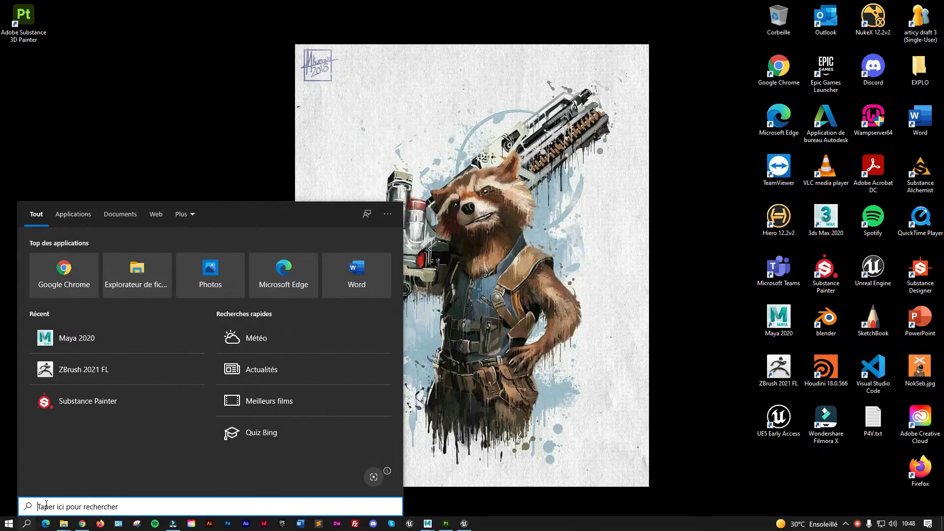
text(xls)
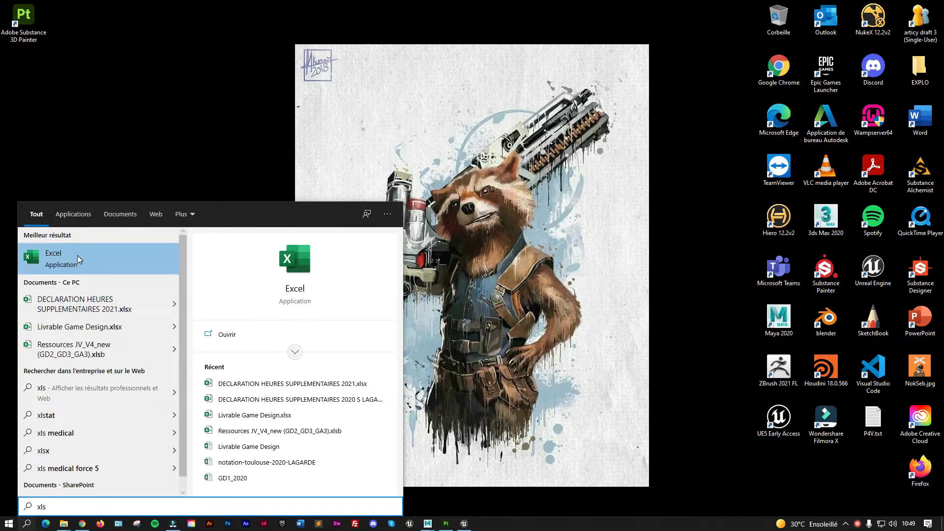
click(78, 259)
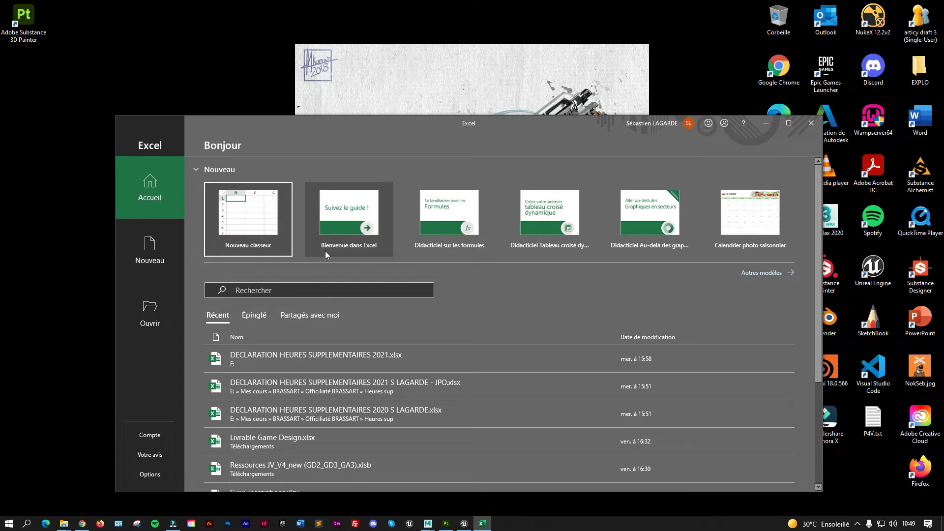
click(151, 260)
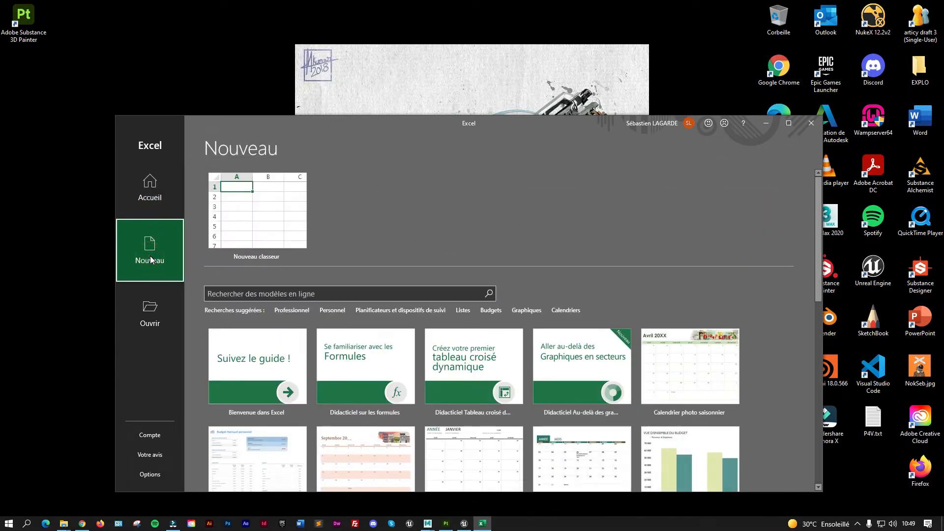
click(268, 223)
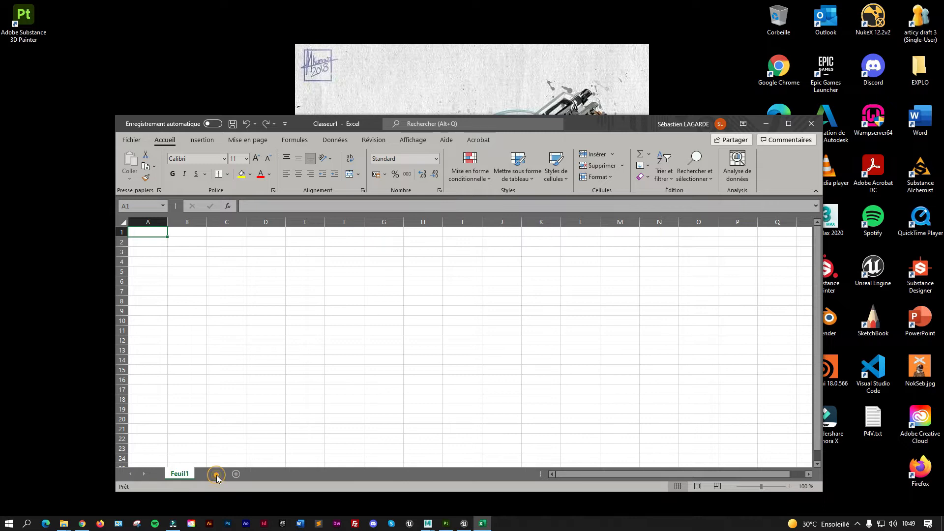
Add four more sheets to the new workbook.
click(217, 474)
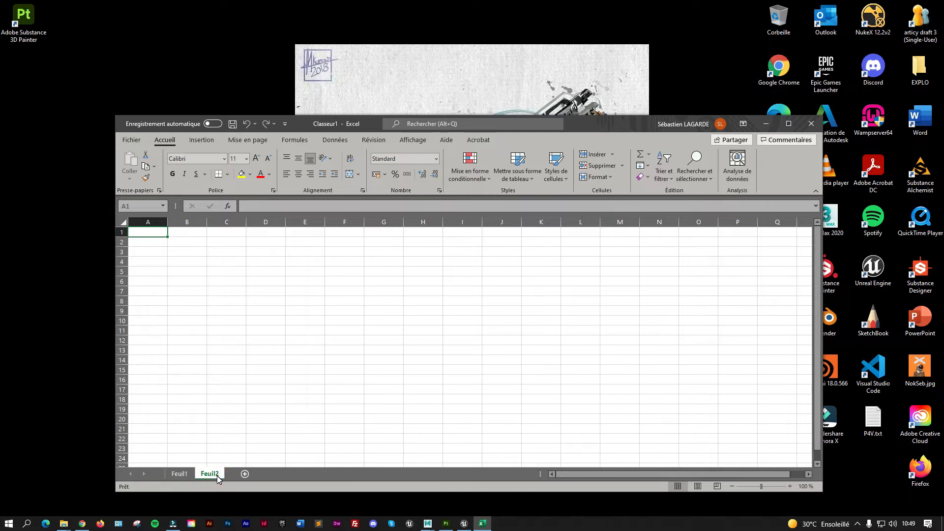
click(245, 474)
click(275, 474)
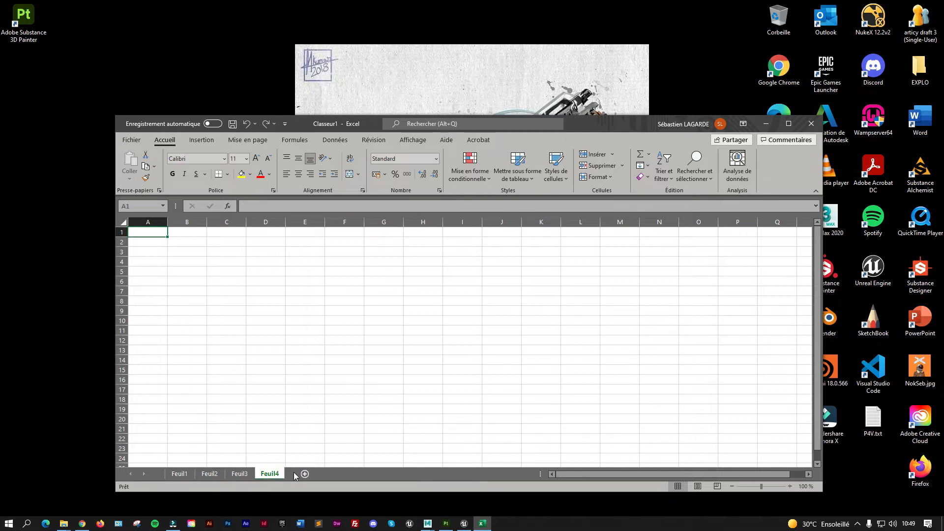
click(305, 474)
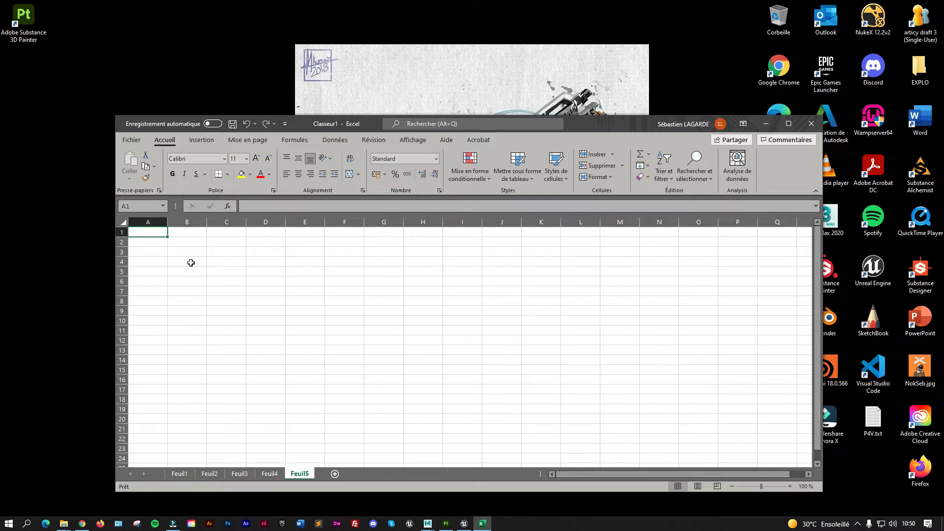
Complete the headings in row 1 by entering Rateau in cell G1.
click(408, 232)
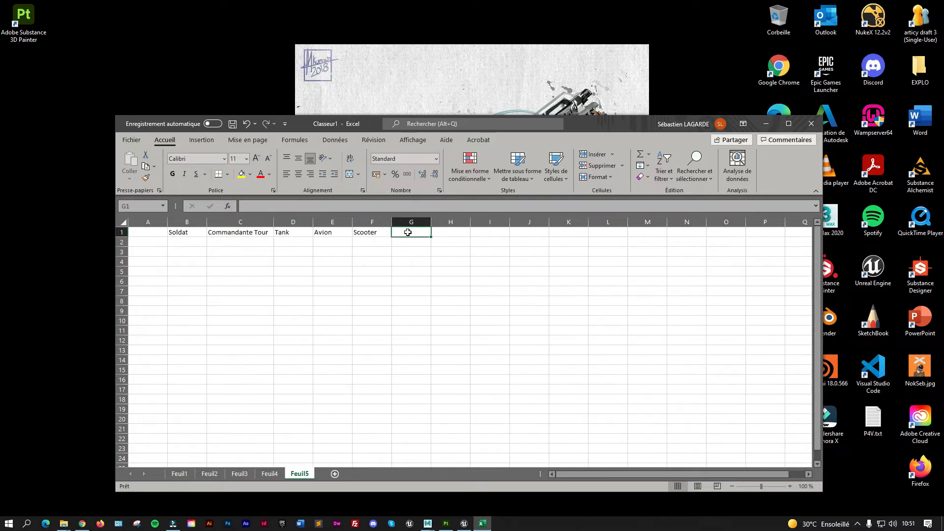
text(R)
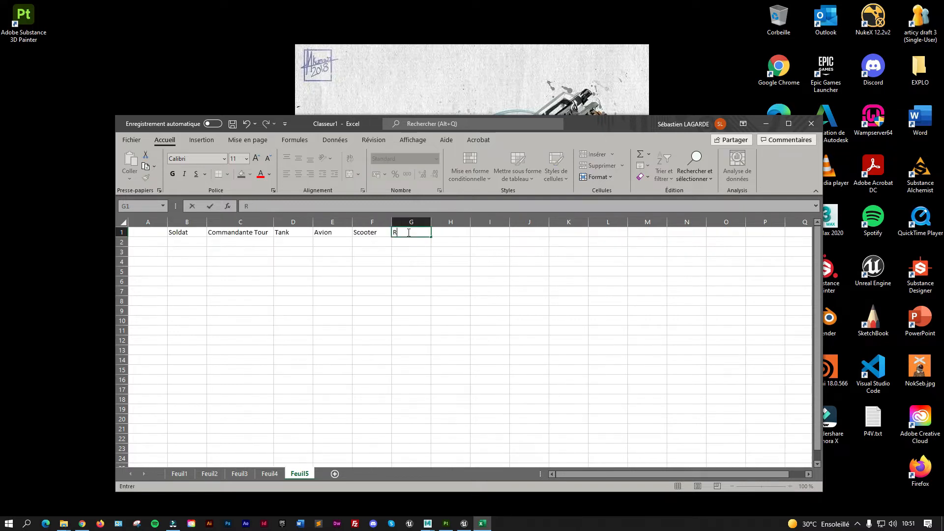
text(ateau)
Label row 2 dégats in cell A2 and enter 26 for Soldat and 27 for Commandante Tour.
click(153, 244)
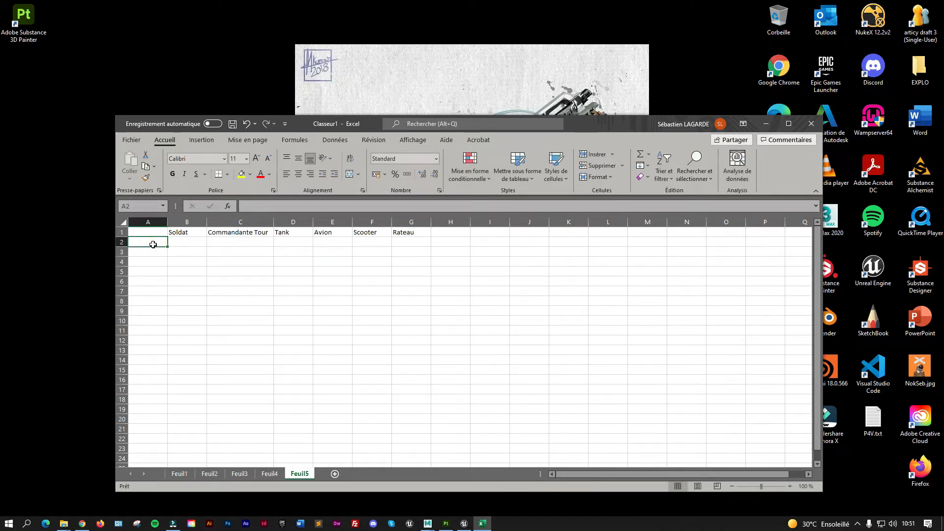
text(dégats)
click(190, 244)
text(2)
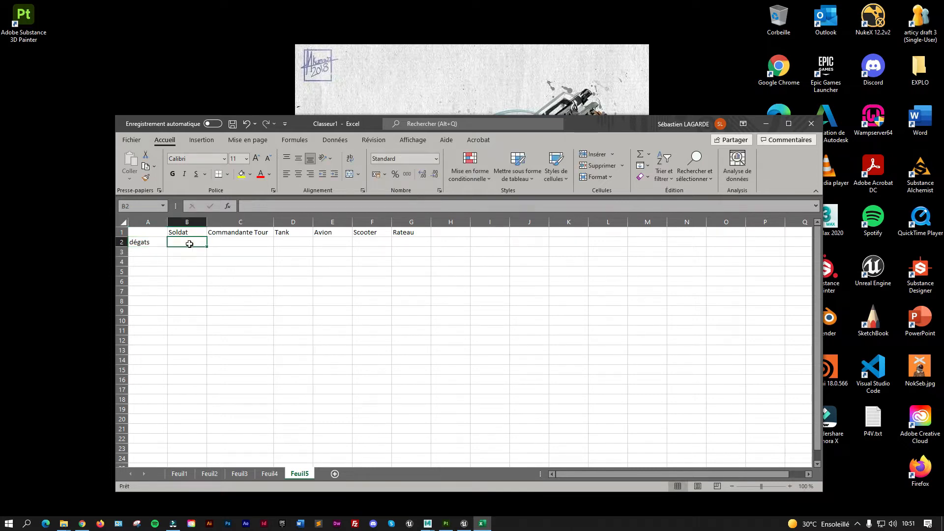
text(6)
click(229, 242)
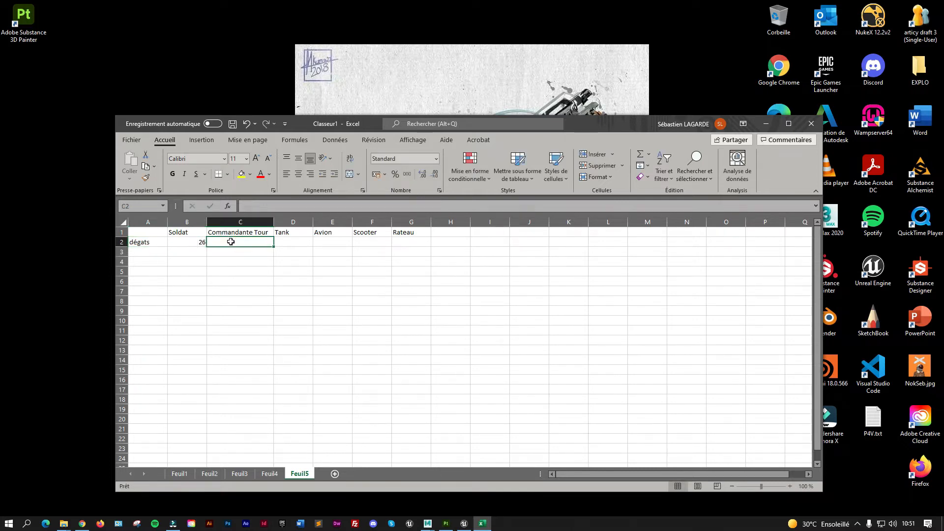
text(2)
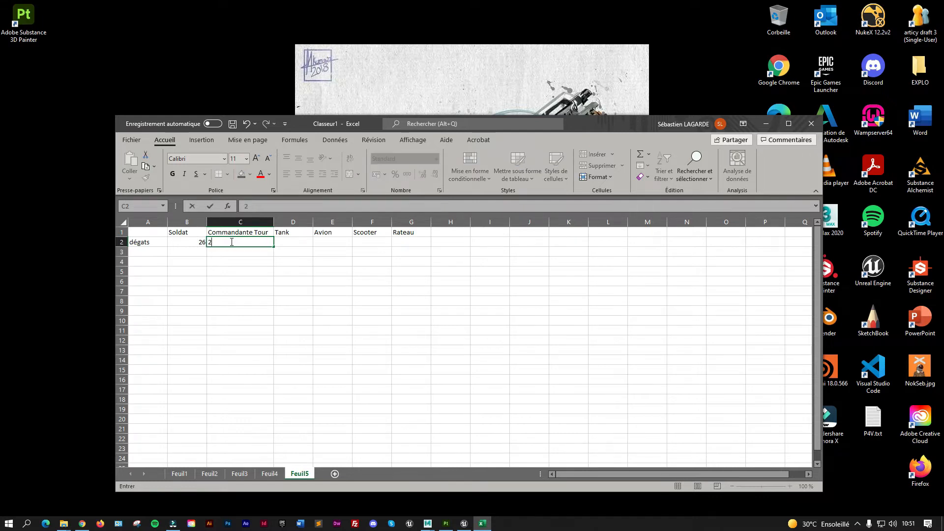
text(7)
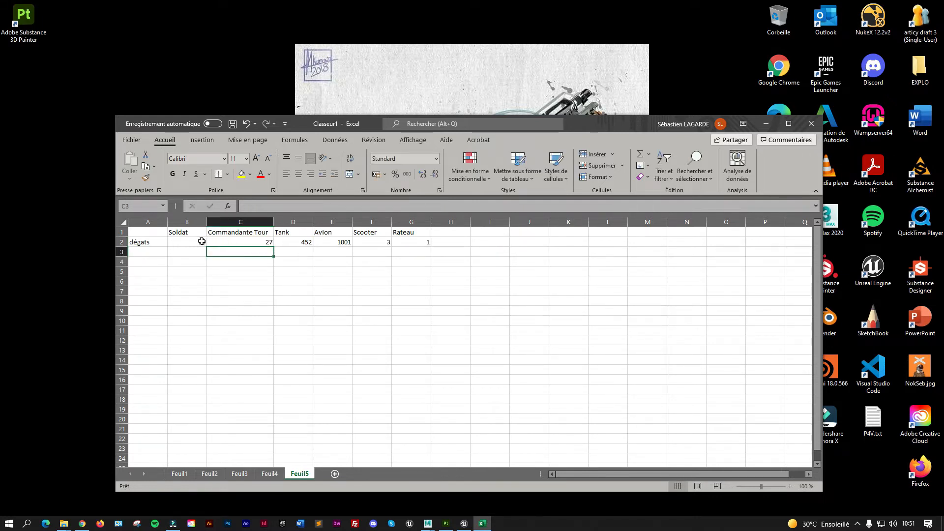
Format the Soldat damage cell B2 with the Nombre category, two decimals and negatives shown in red without a minus sign.
click(194, 243)
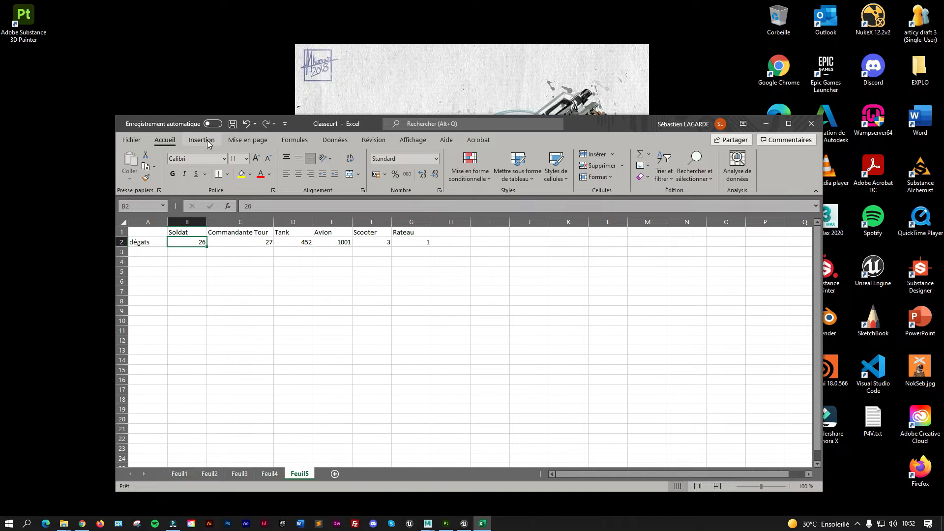
right_click(195, 246)
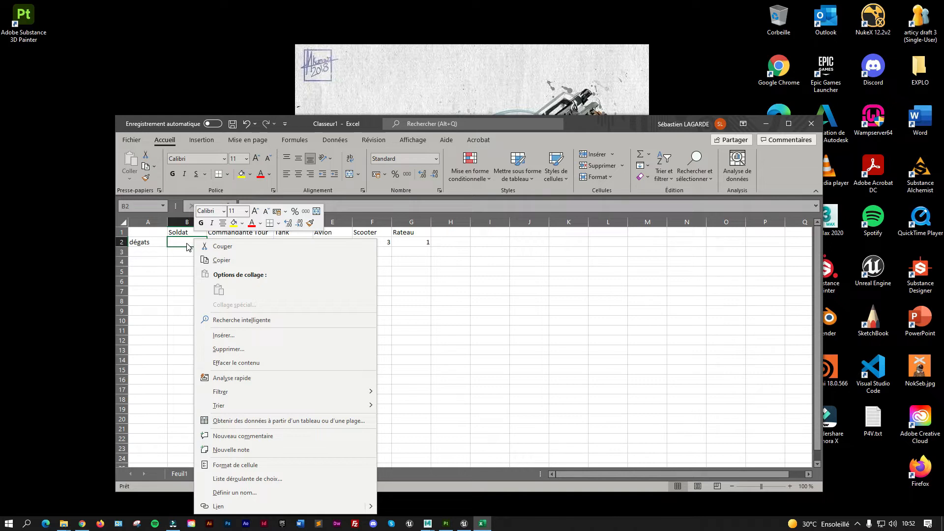
click(252, 465)
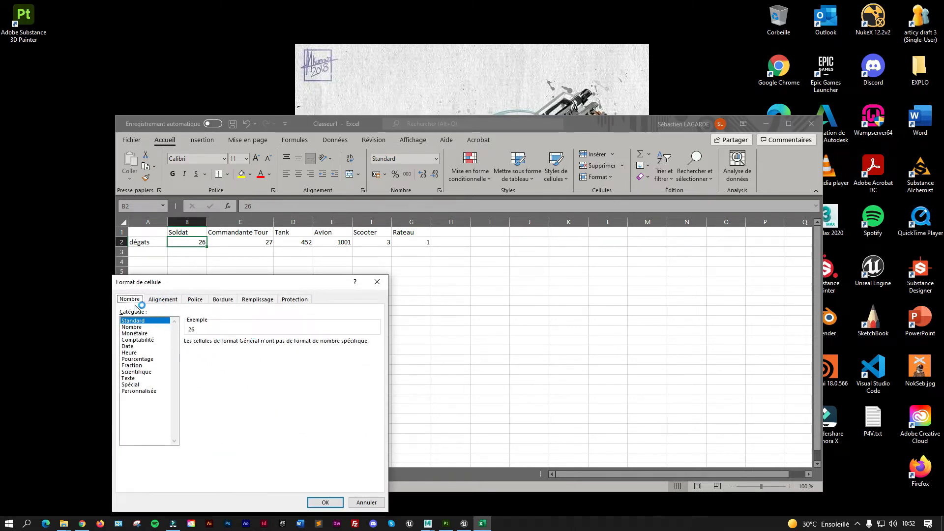
click(141, 327)
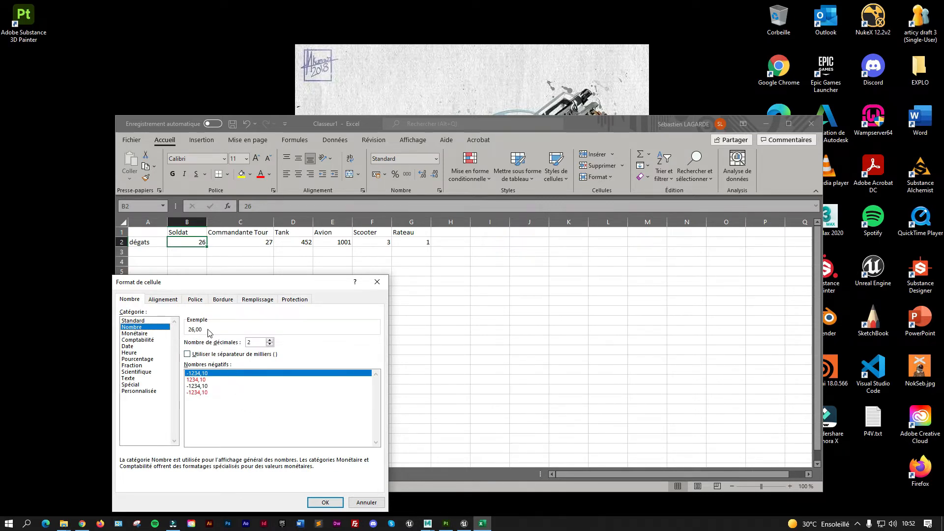
click(203, 381)
click(325, 502)
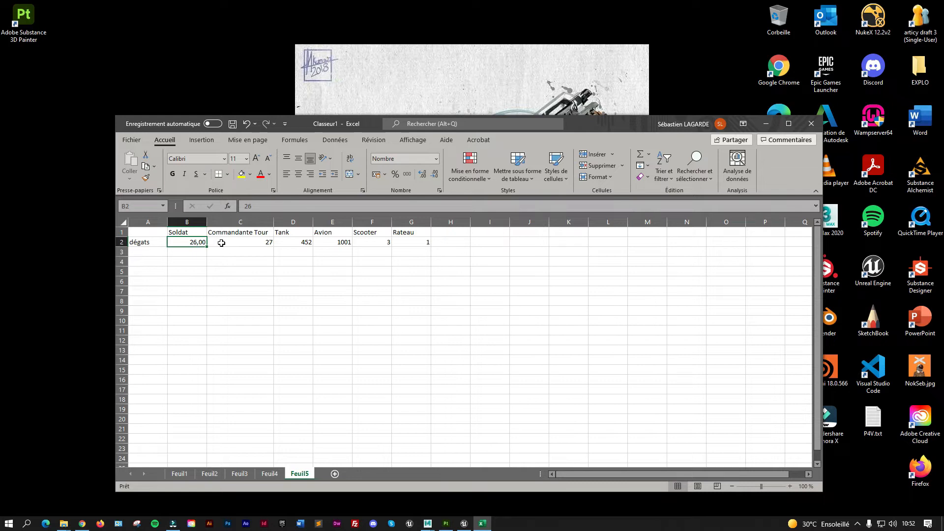
Format all damage values in B2:G2 with the Nombre category, two decimals and red negatives without a minus sign.
shift+click(231, 242)
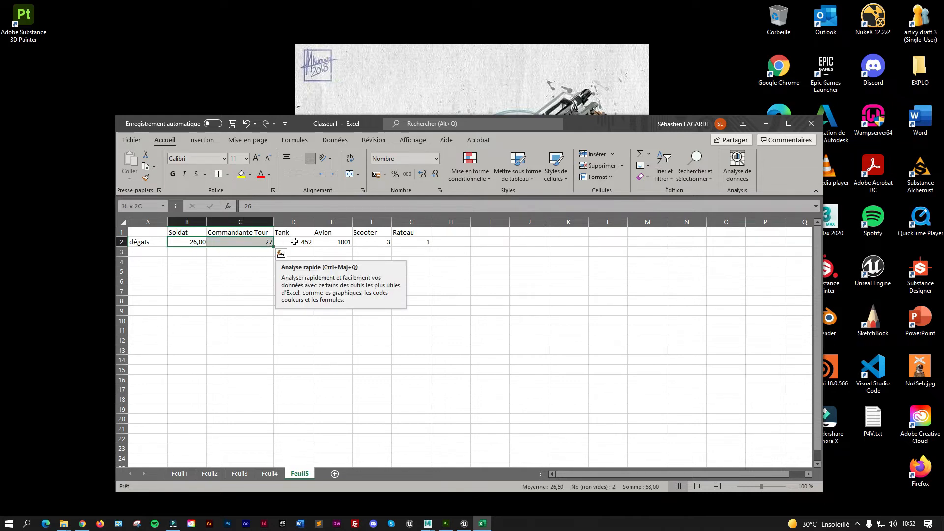
shift+click(404, 242)
right_click(362, 243)
click(419, 466)
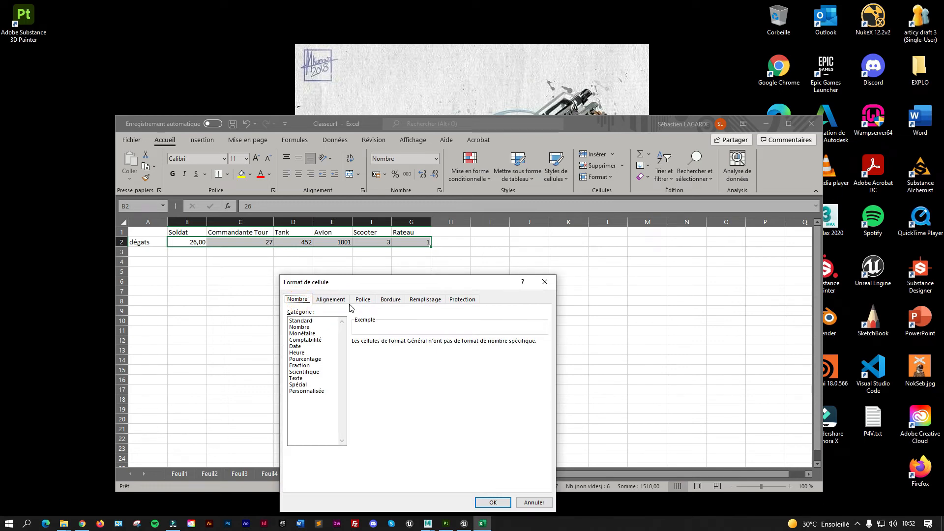
click(309, 328)
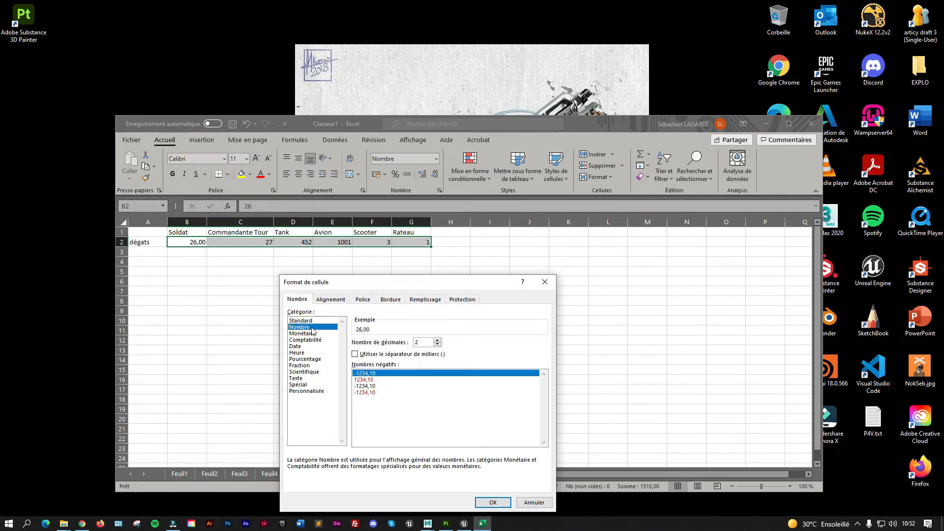
click(370, 380)
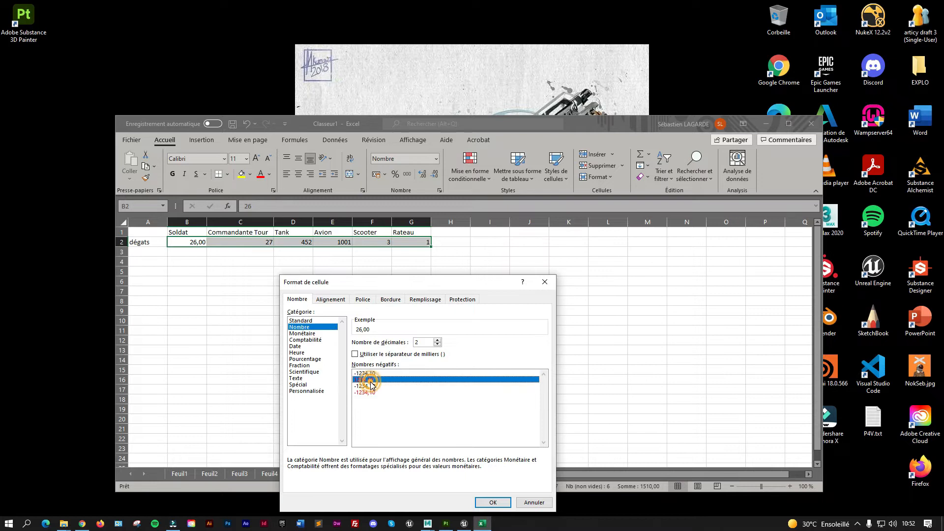
click(485, 502)
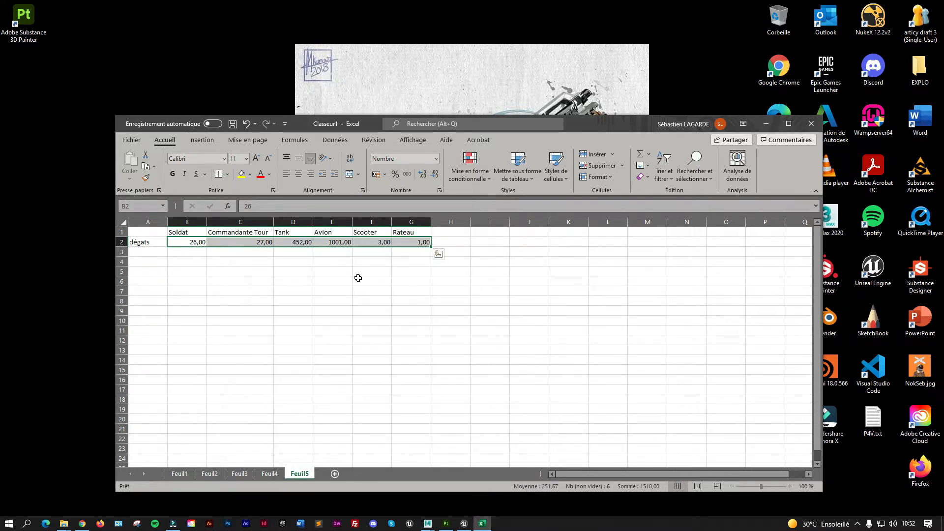
Enter the heading Totaux des dégaux in cell H1 and fit column H's width to it.
click(453, 232)
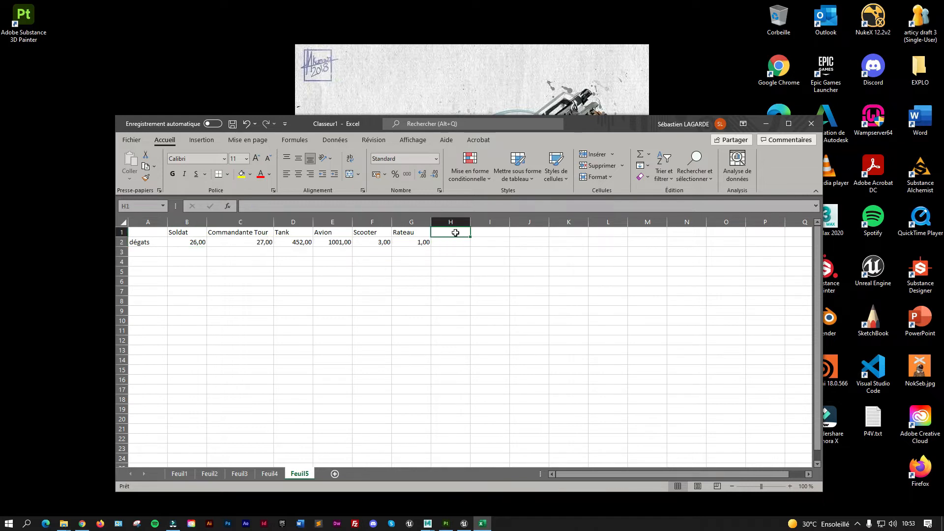
text(Totaux)
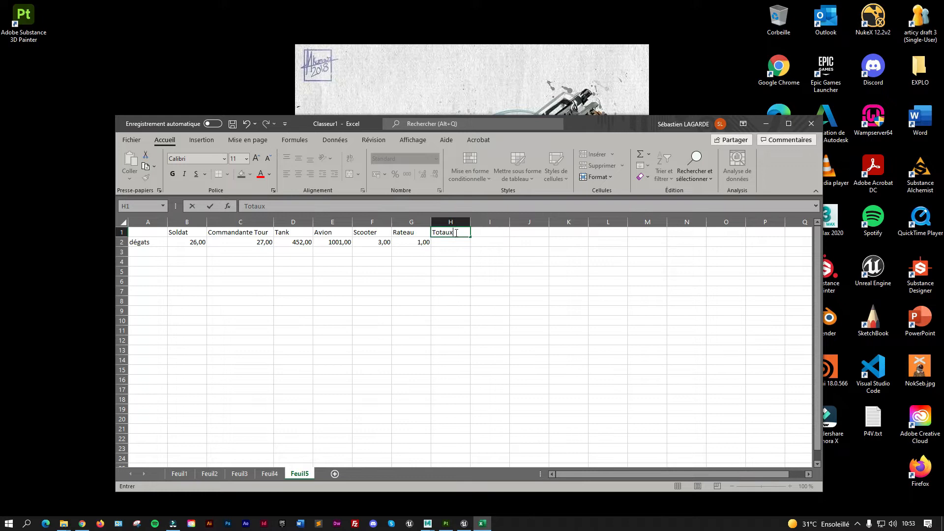
text( des dégaux)
click(457, 241)
double_click(471, 222)
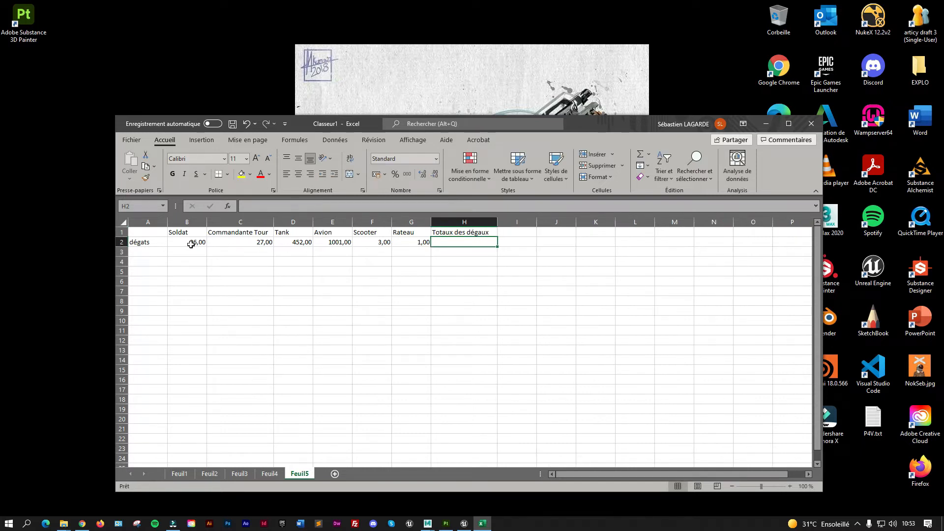
drag(193, 244, 426, 243)
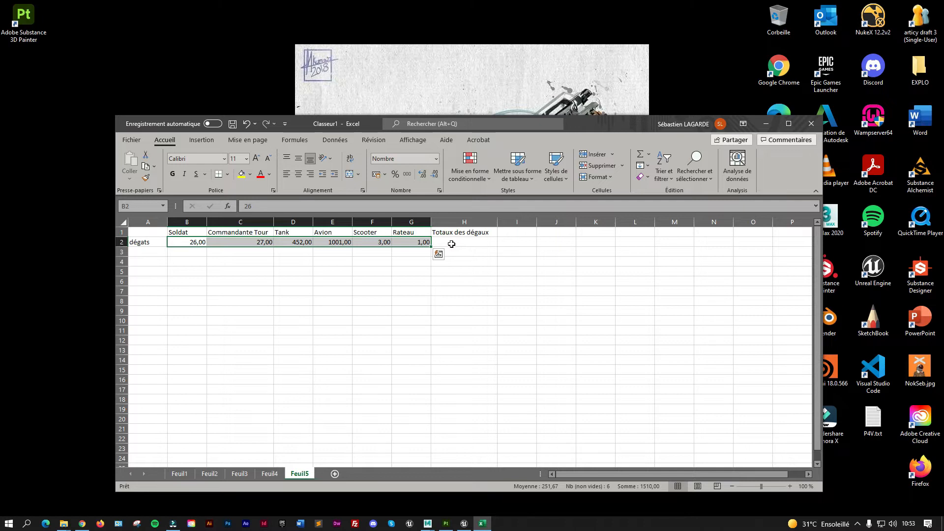
right_click(419, 245)
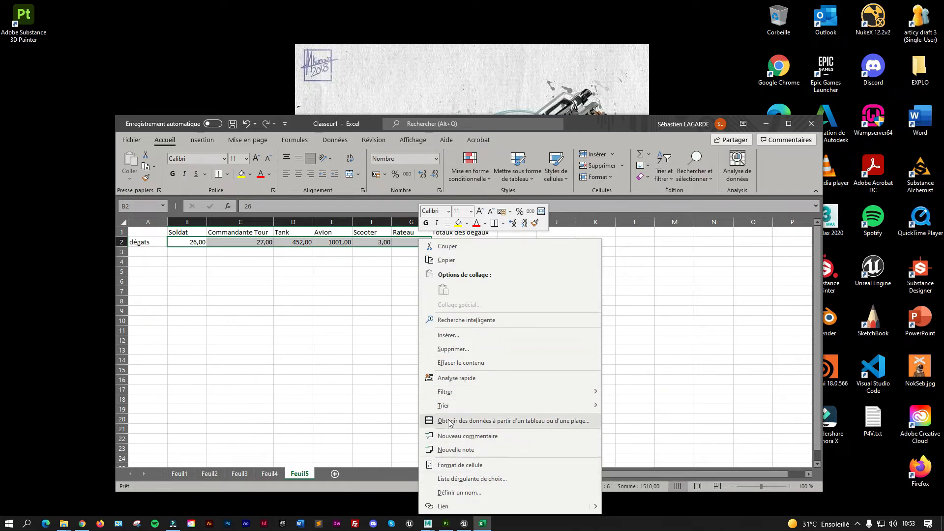
click(462, 465)
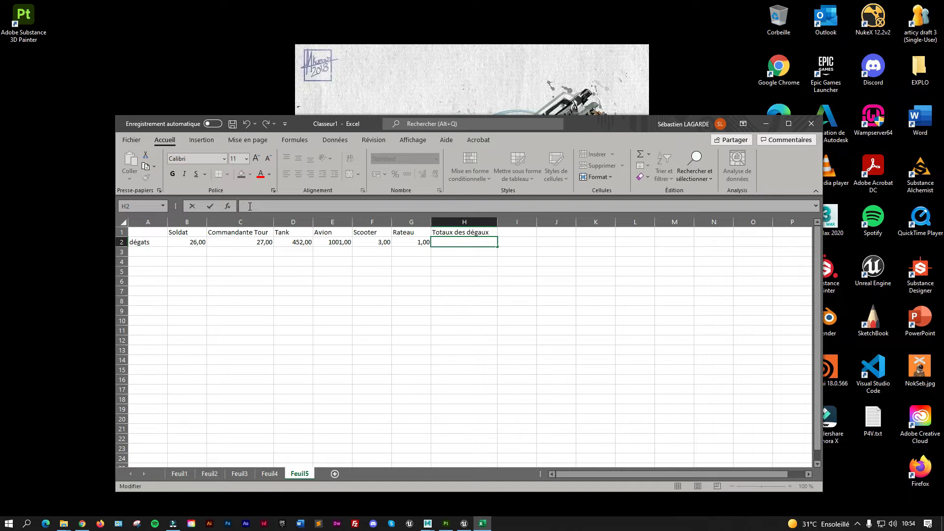
Try to total the damage values in cell H2 with the formula =B2:G2, then undo it.
text(=)
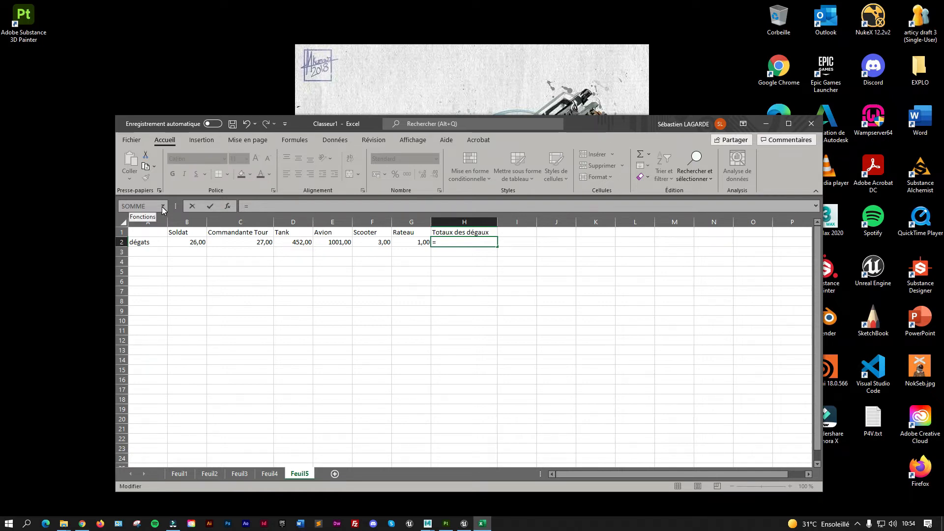
click(396, 243)
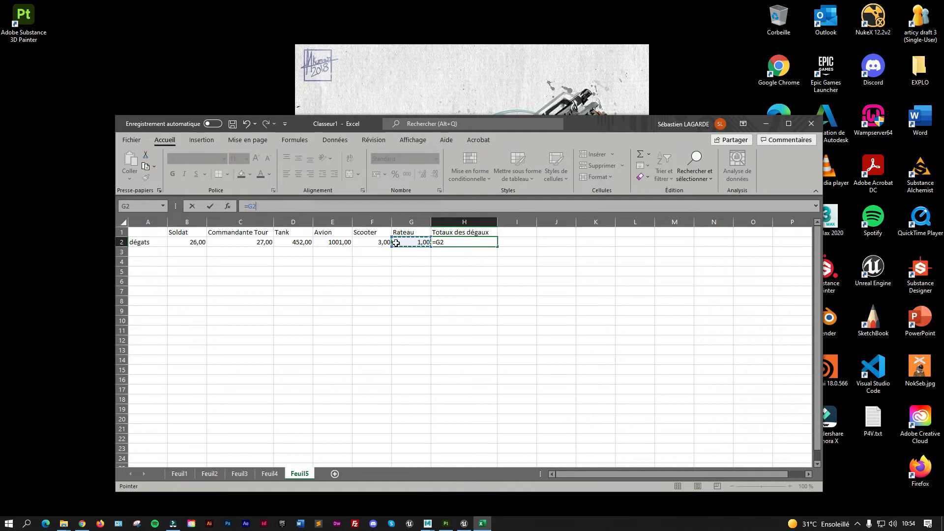
drag(384, 243, 197, 246)
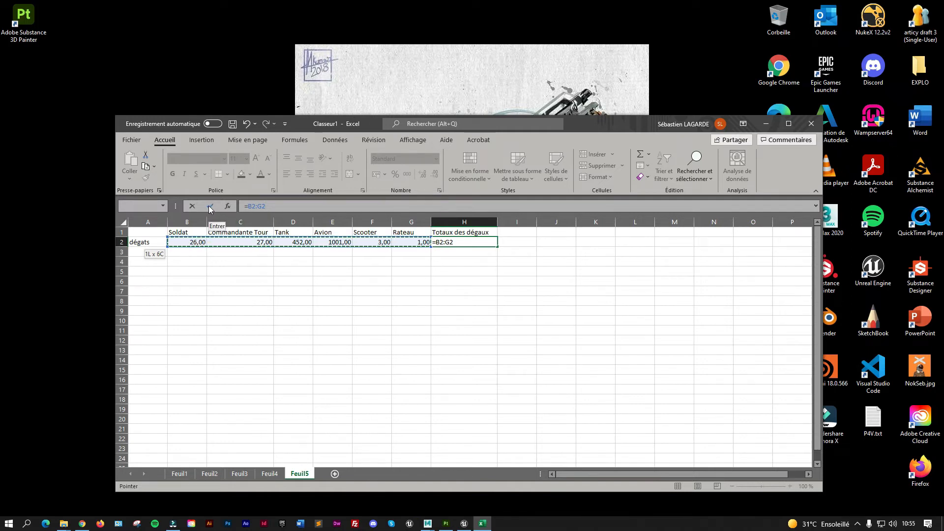
click(210, 208)
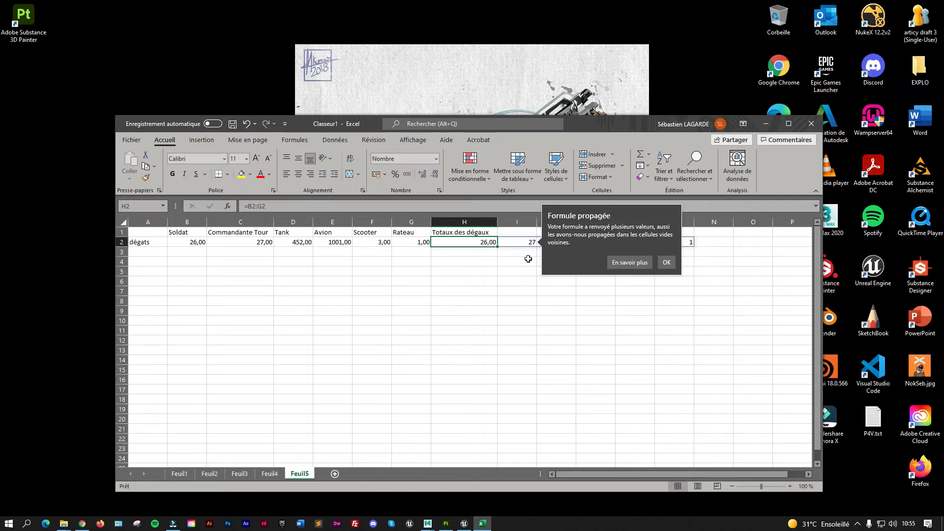
key(Right)
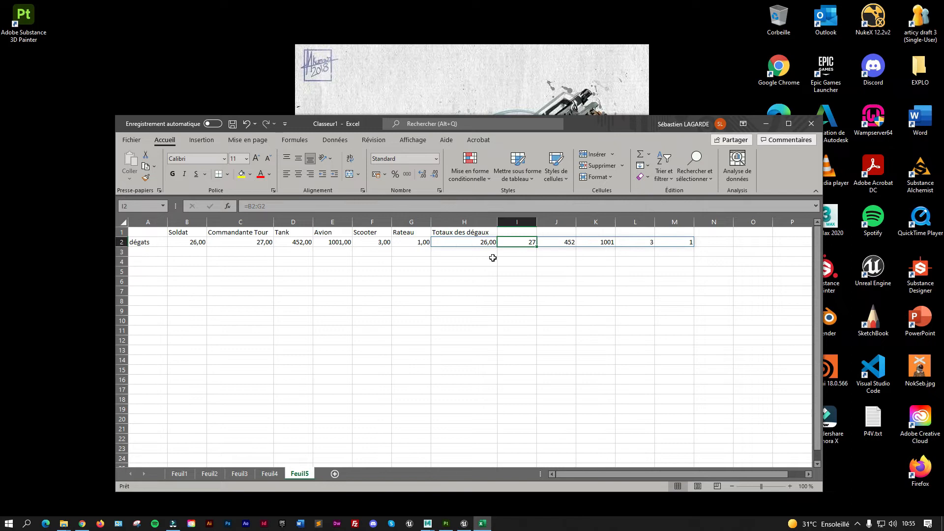
key(ctrl+z)
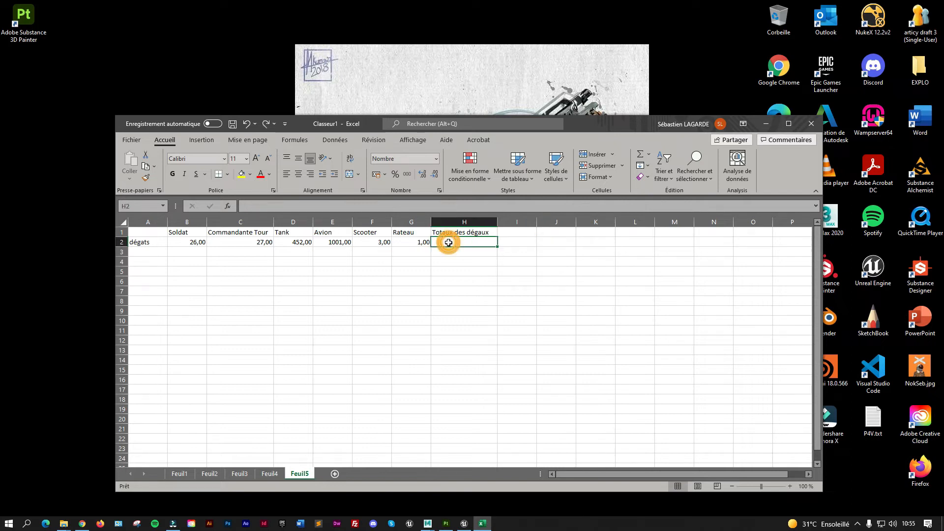
Try the formula +B2:G2 in total cell H2, then clear the values it spreads across H2:M2.
text(+)
click(341, 205)
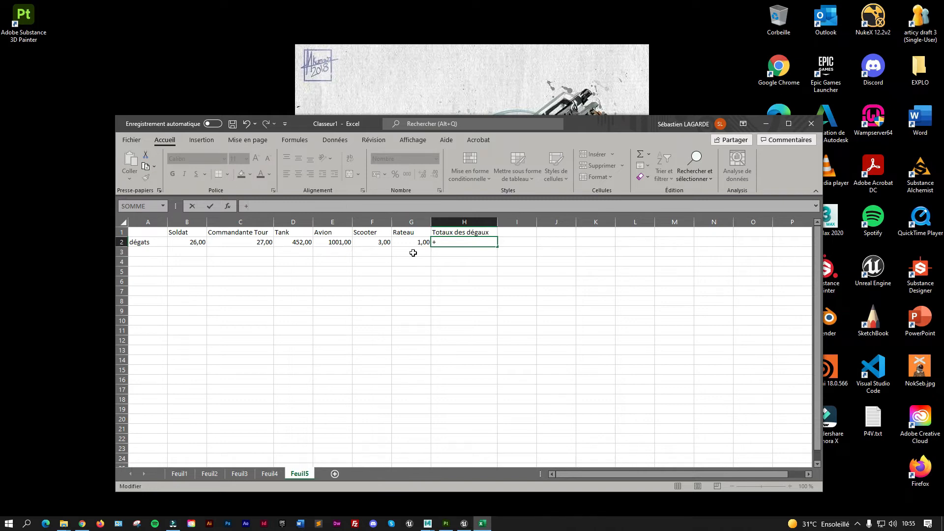
drag(411, 244, 190, 244)
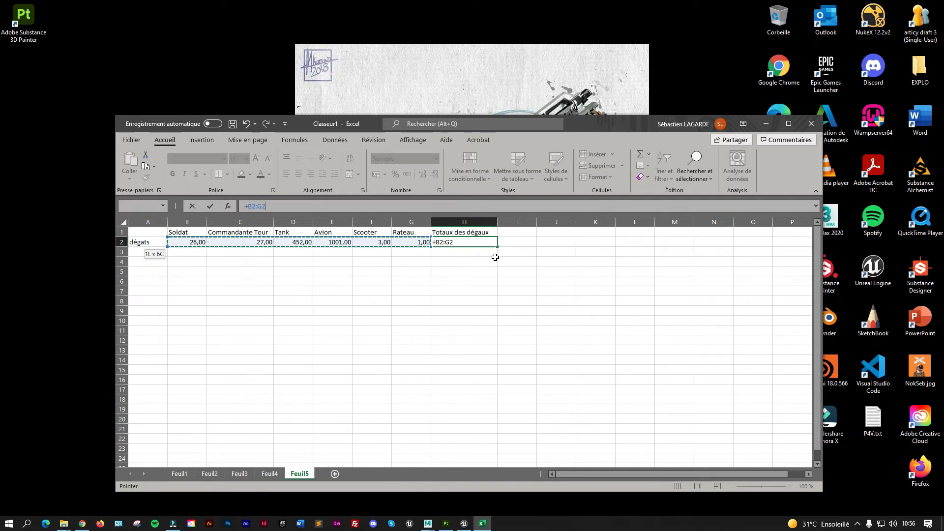
key(Return)
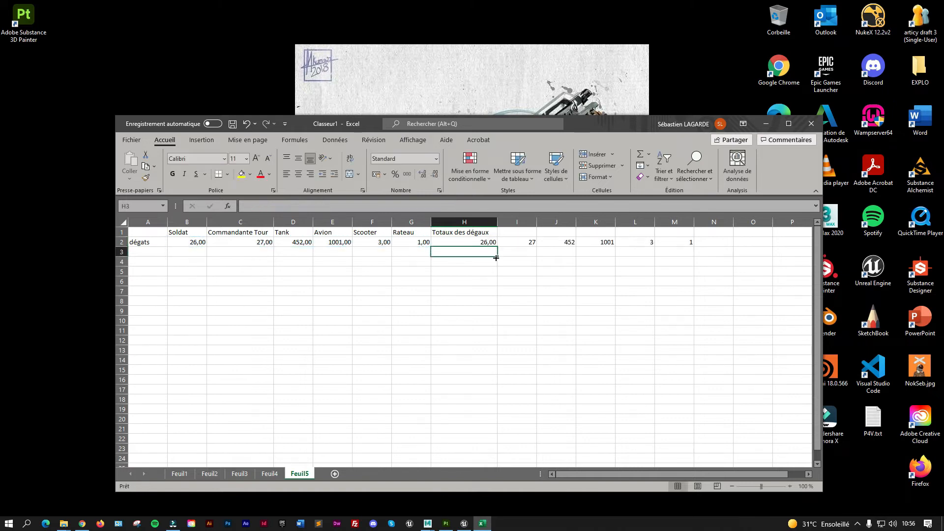
drag(671, 243, 485, 243)
key(Delete)
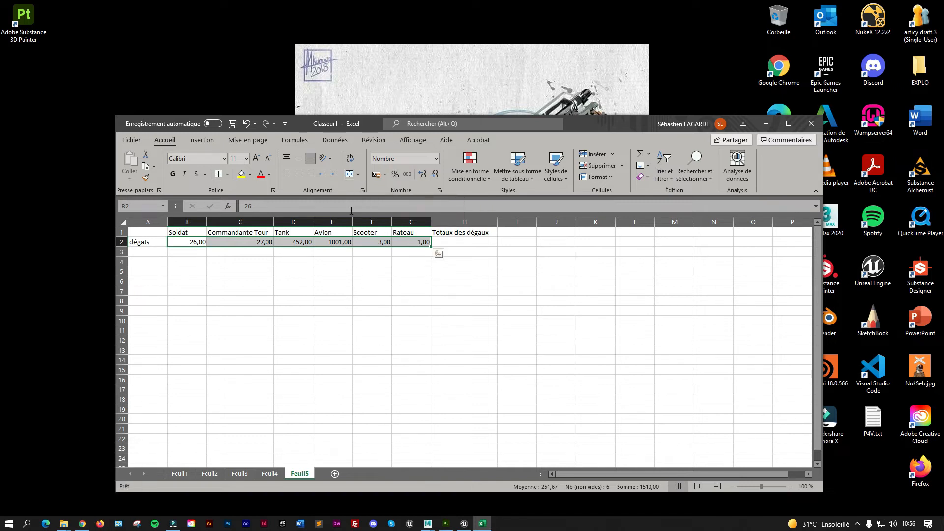
Insert the financial function NB.COUPONS in B2 with Liquidation 2, Échéance 12, Fréquence 1 and Base 27, and widen column B.
click(334, 140)
click(295, 139)
click(236, 167)
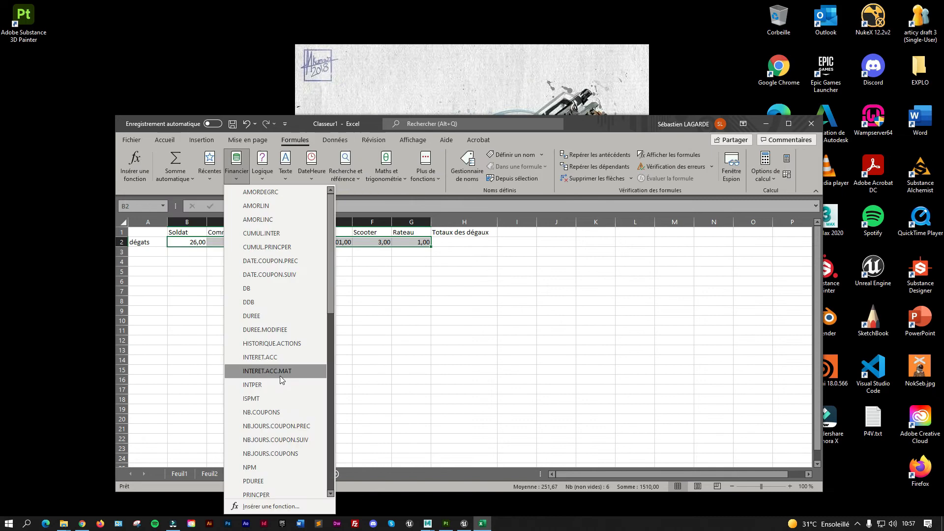
click(274, 413)
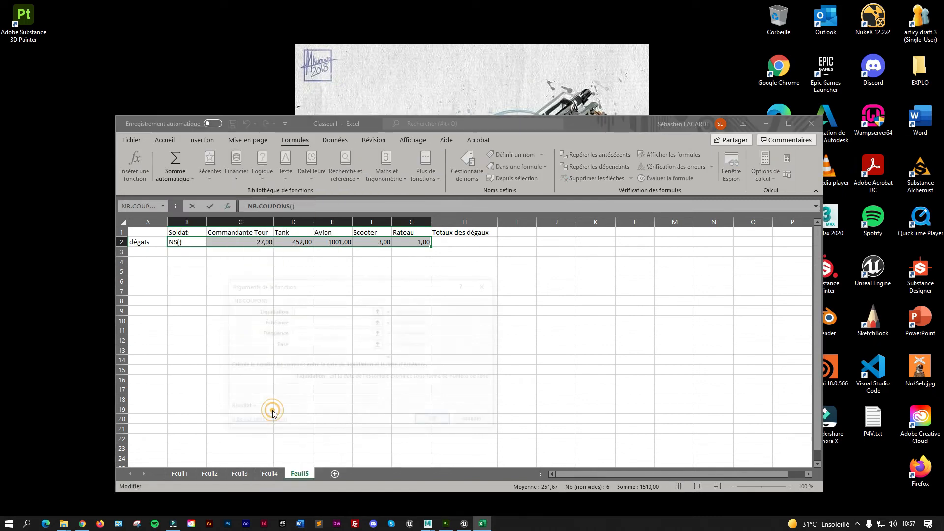
text(2)
click(353, 322)
text(1)
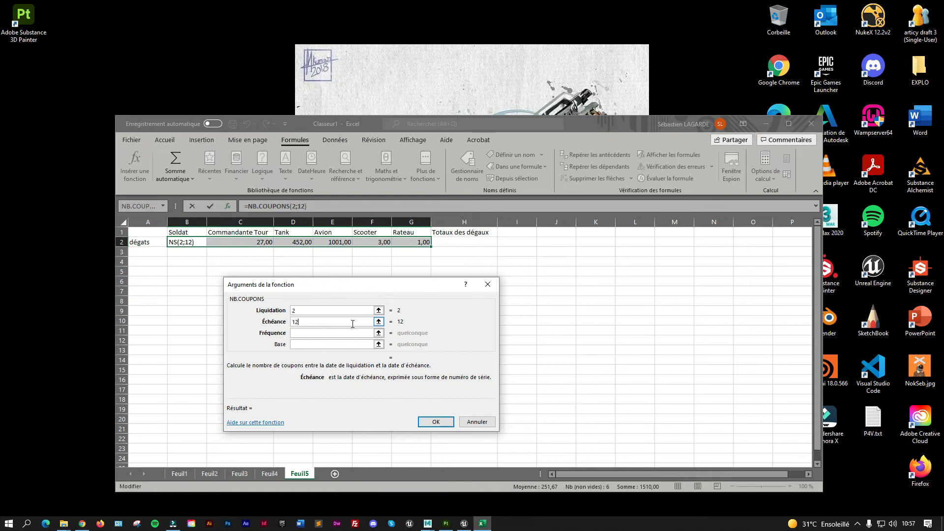
click(348, 333)
text(1)
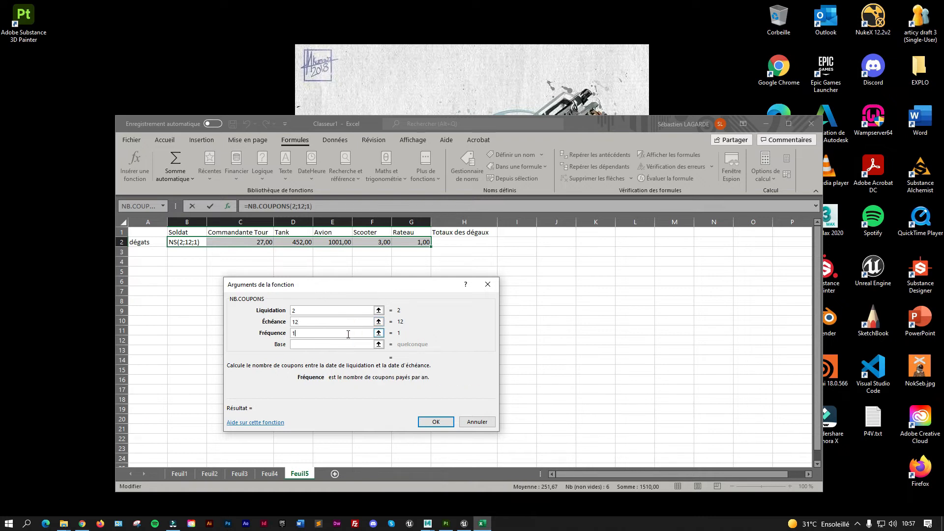
click(350, 344)
text(27)
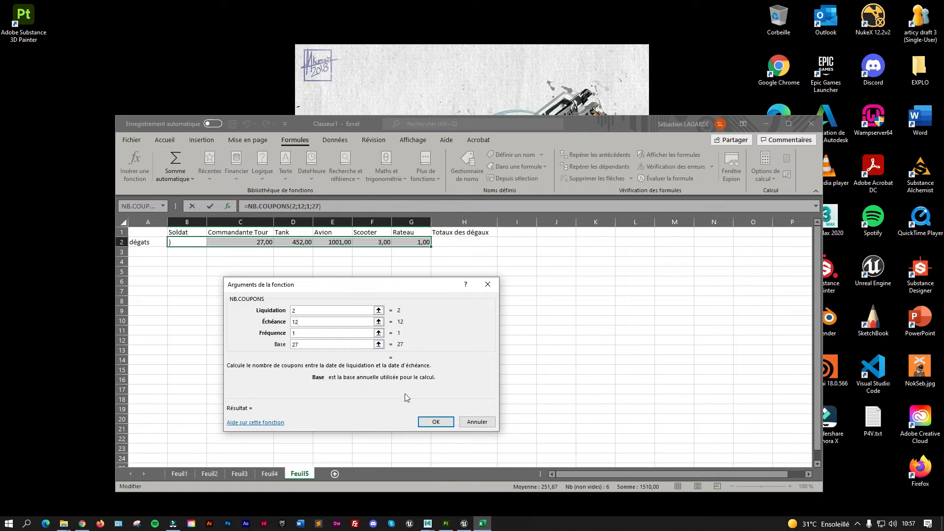
click(433, 422)
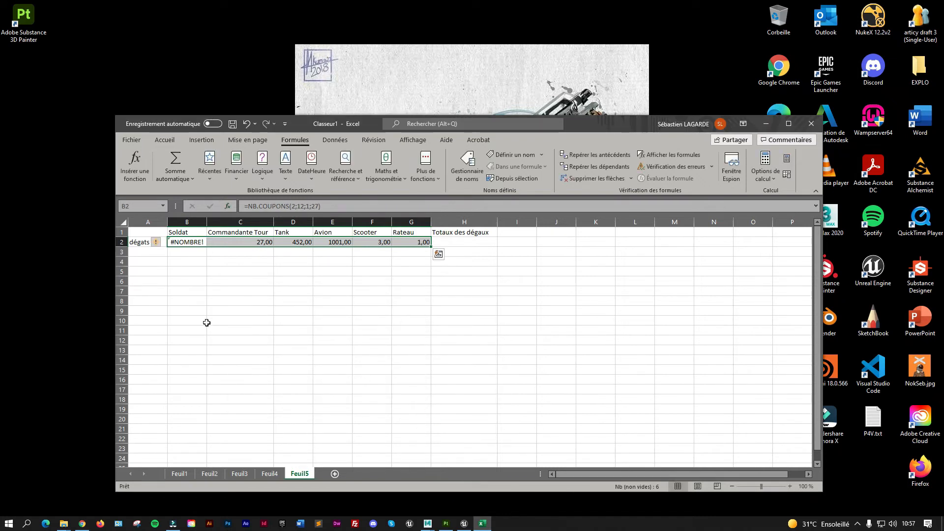
drag(208, 224, 222, 224)
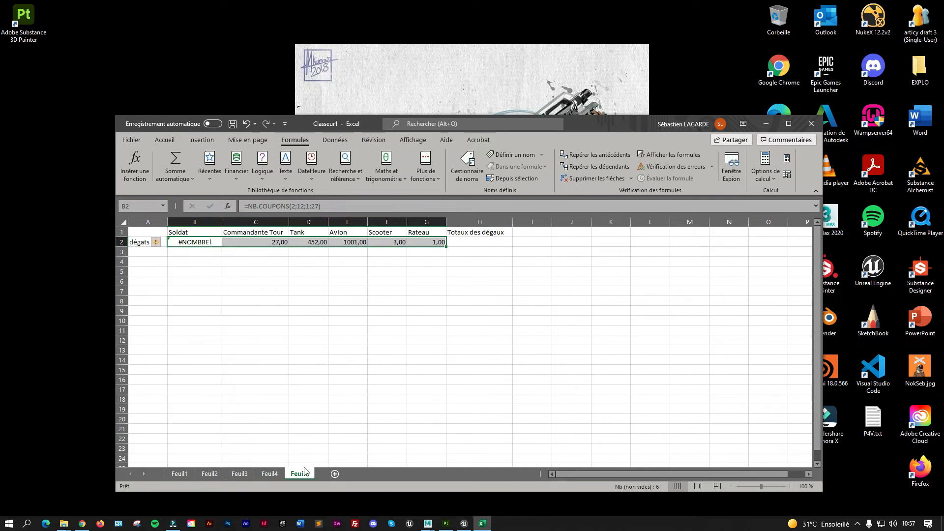
Switch to Chrome and search Google for calculette.
click(82, 523)
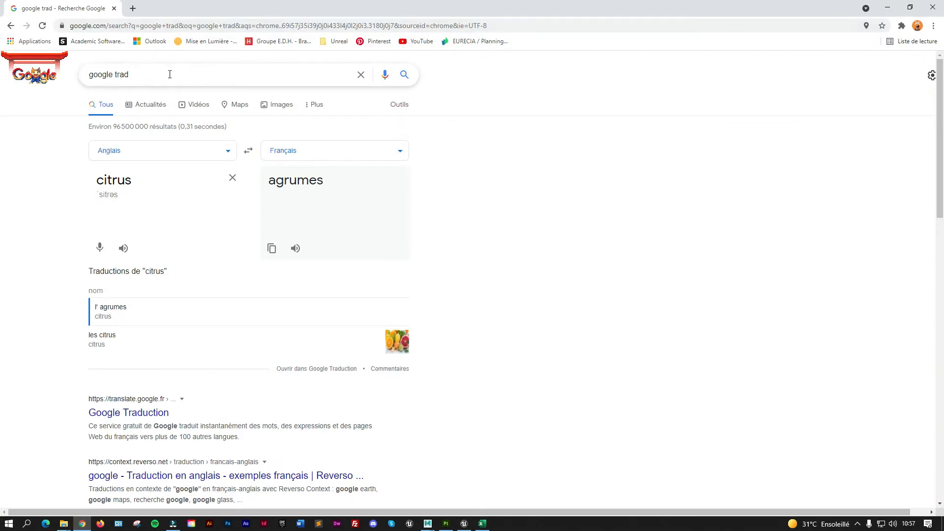
triple_click(177, 75)
text(calculette)
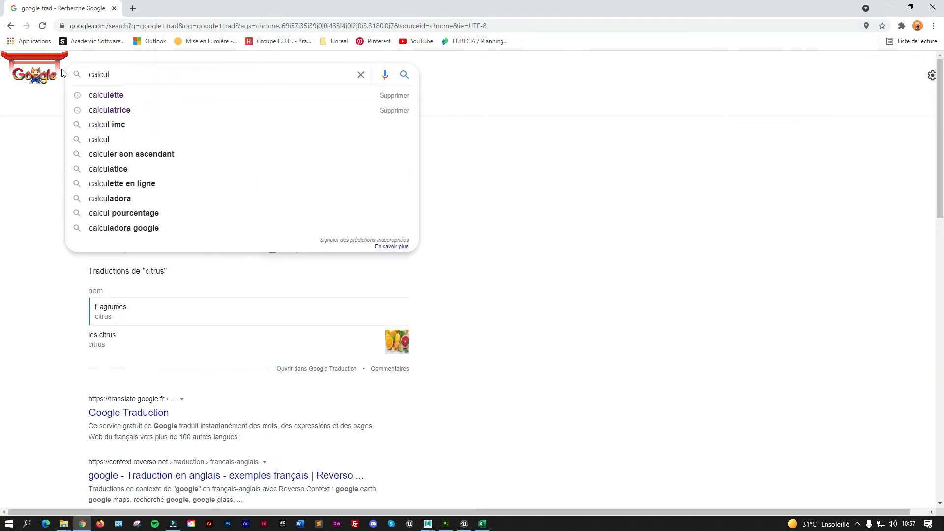
key(Return)
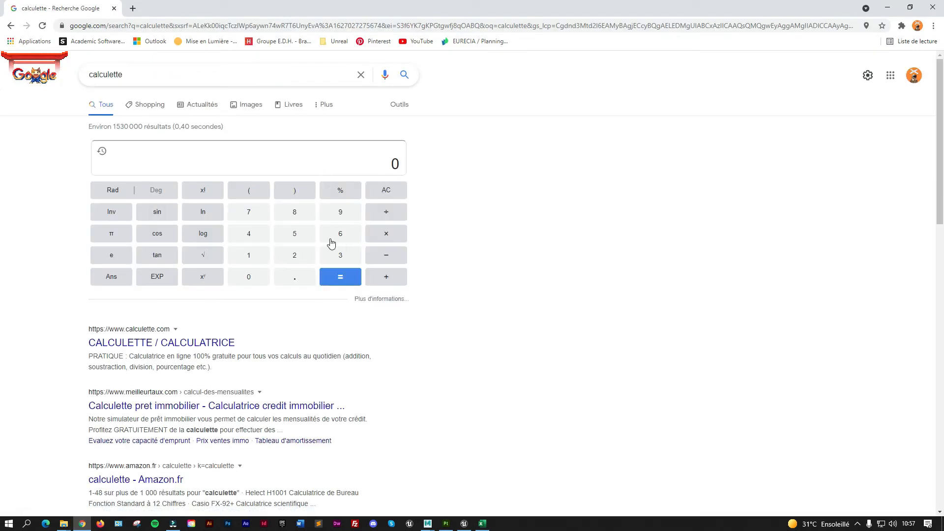
Enter 4520 in Google's online calculator.
click(255, 236)
click(287, 236)
click(288, 252)
click(249, 276)
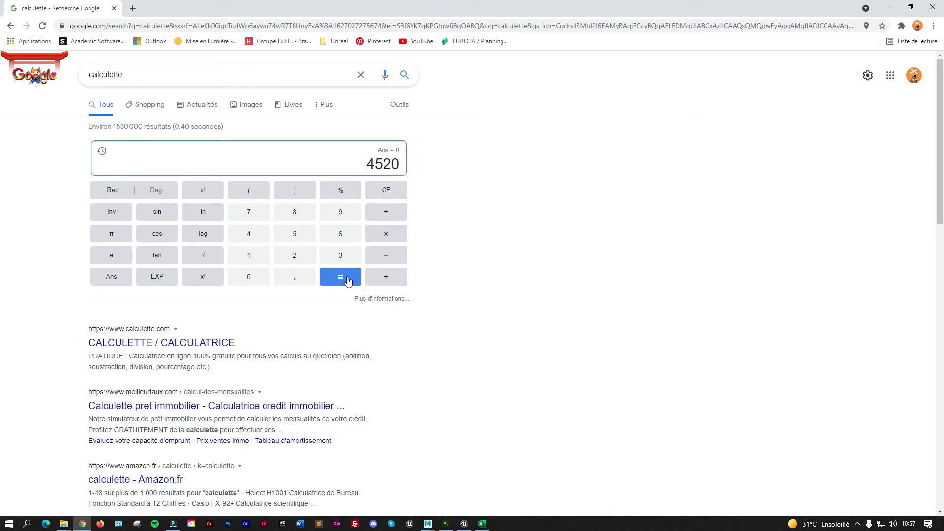
Switch back to Excel and enter 4520,00 in cell H2 under Totaux des dégaux.
click(482, 523)
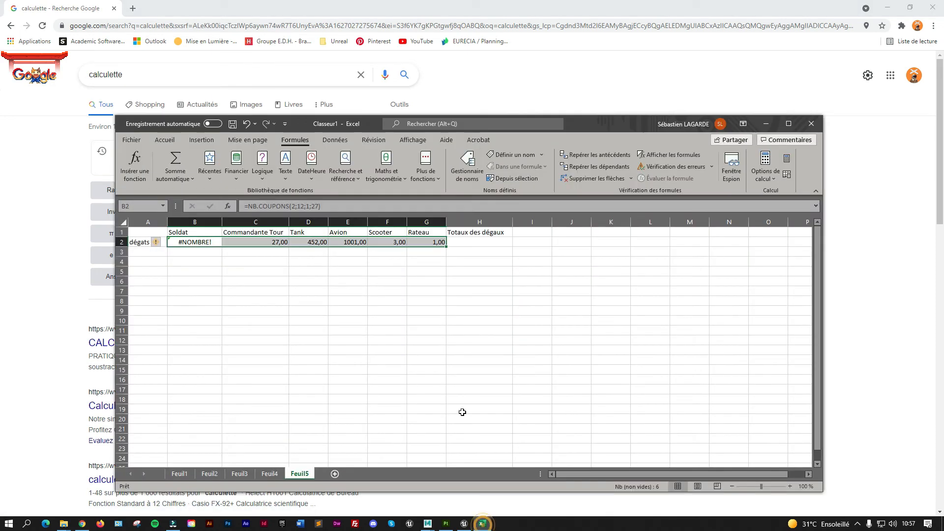
click(483, 244)
text(4520,00)
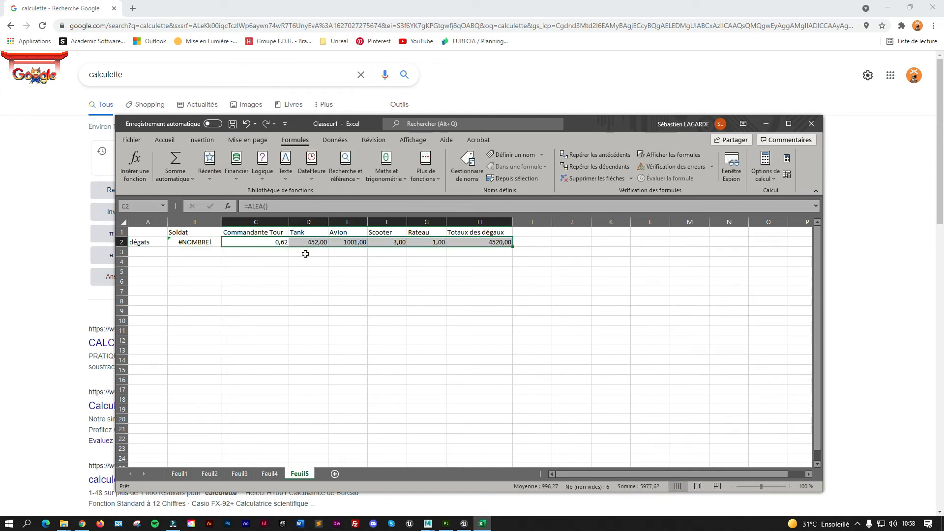
Select cells C2:H2 and choose the Date category for their number format.
click(308, 254)
click(274, 241)
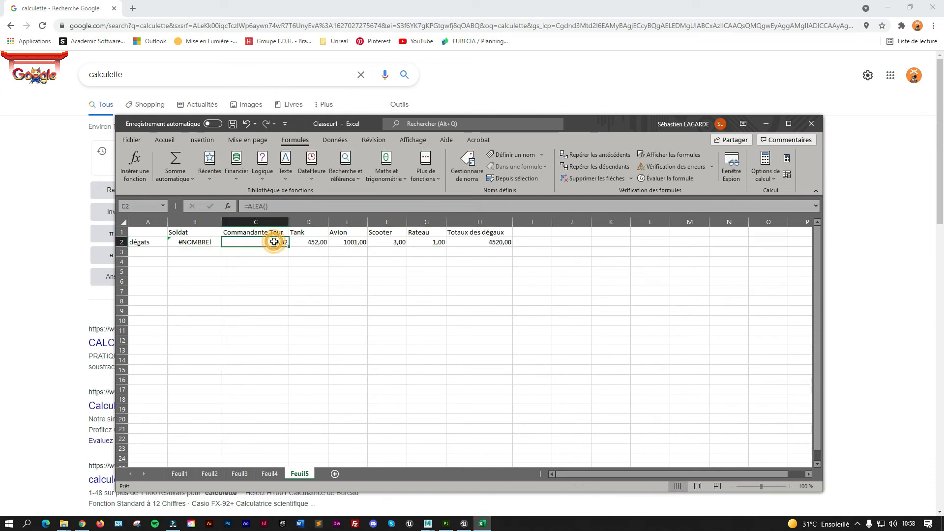
shift+click(458, 243)
click(454, 275)
click(275, 243)
shift+click(479, 244)
right_click(477, 244)
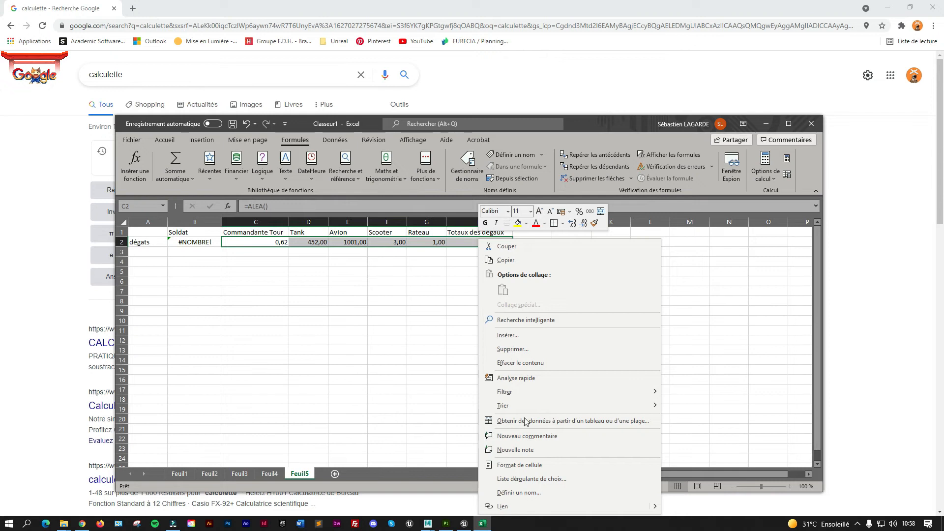
click(541, 467)
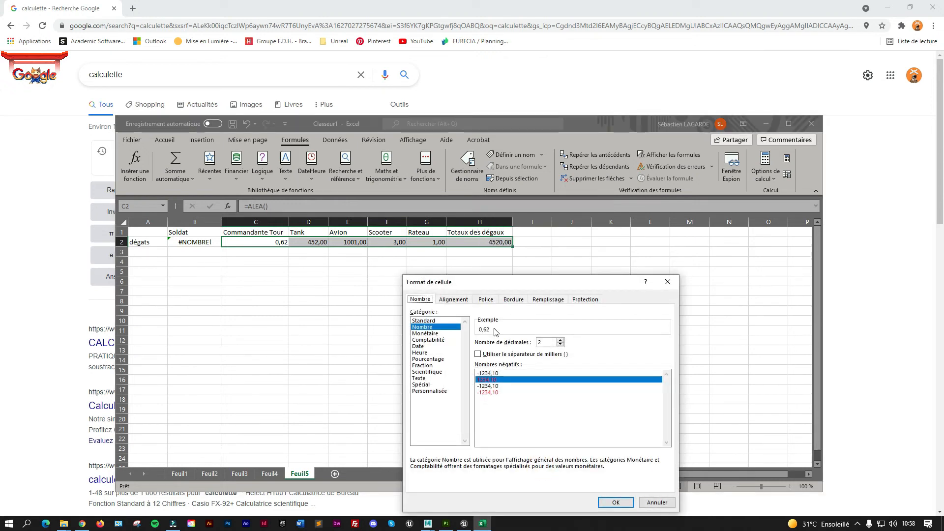
click(426, 347)
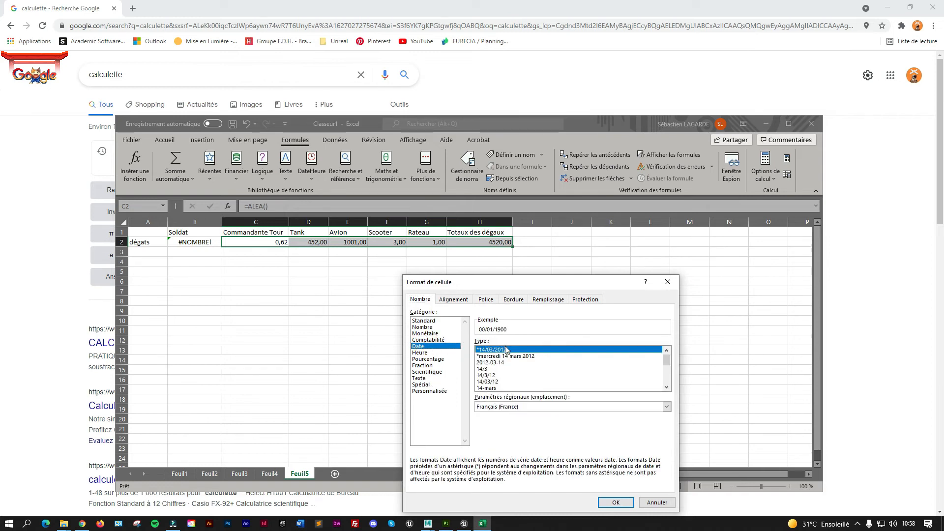
Set the regional setting of the date format to Hindi, after trying Hébreu.
click(548, 407)
scroll(550, 430, down, 5)
scroll(555, 432, down, 3)
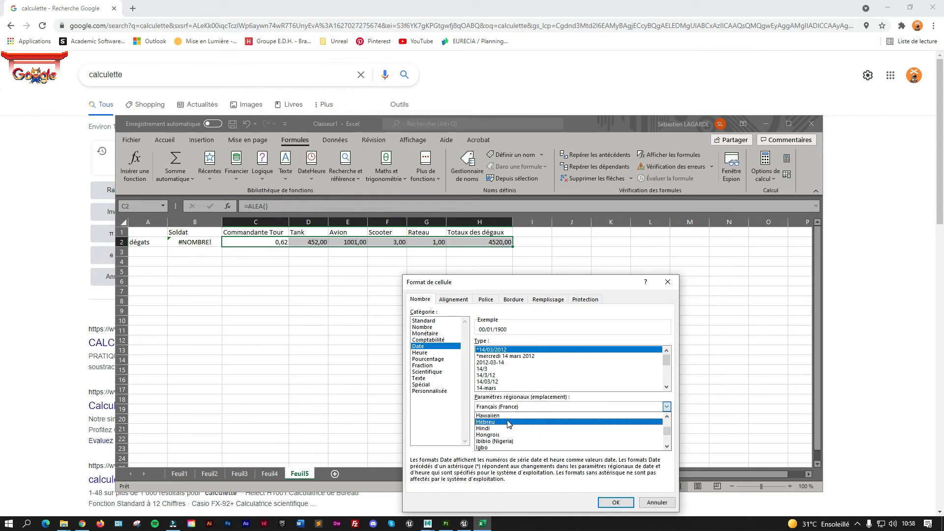
click(509, 424)
click(567, 411)
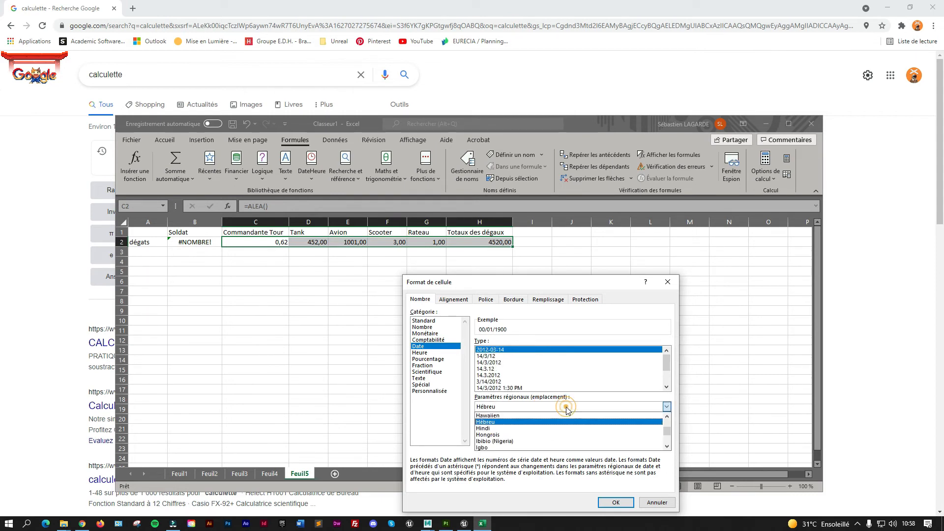
click(535, 428)
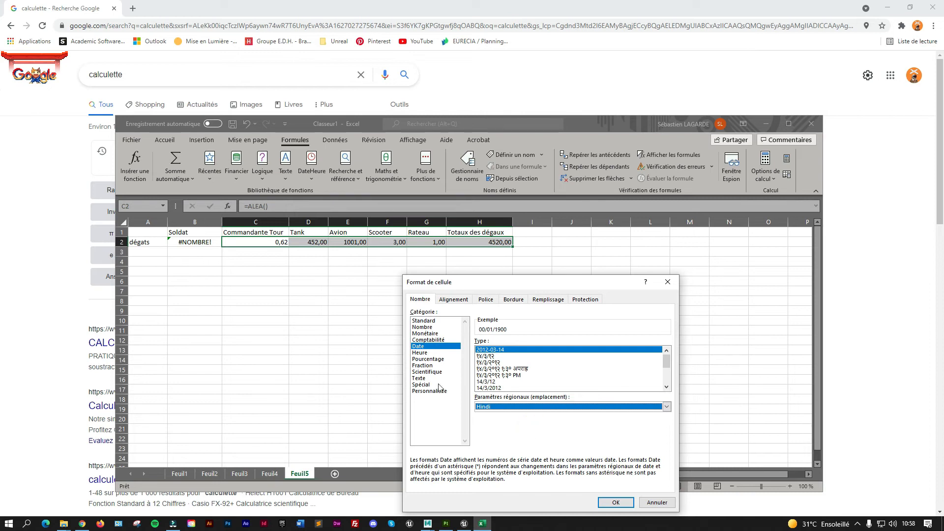
Rotate the text orientation of the selected cells C2:H2 so it slants diagonally downward.
click(453, 300)
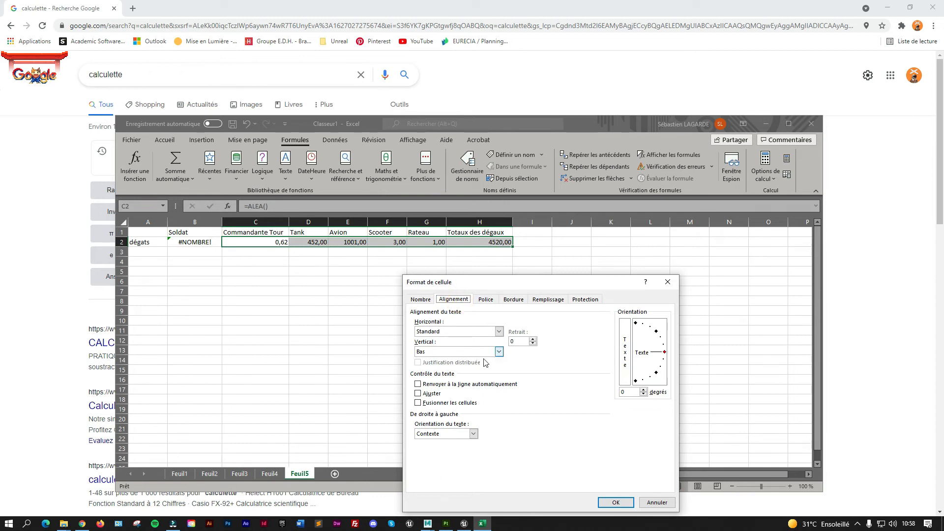
drag(665, 353, 661, 373)
Apply a thick dashed border around the outline of cells C2:H2.
click(485, 300)
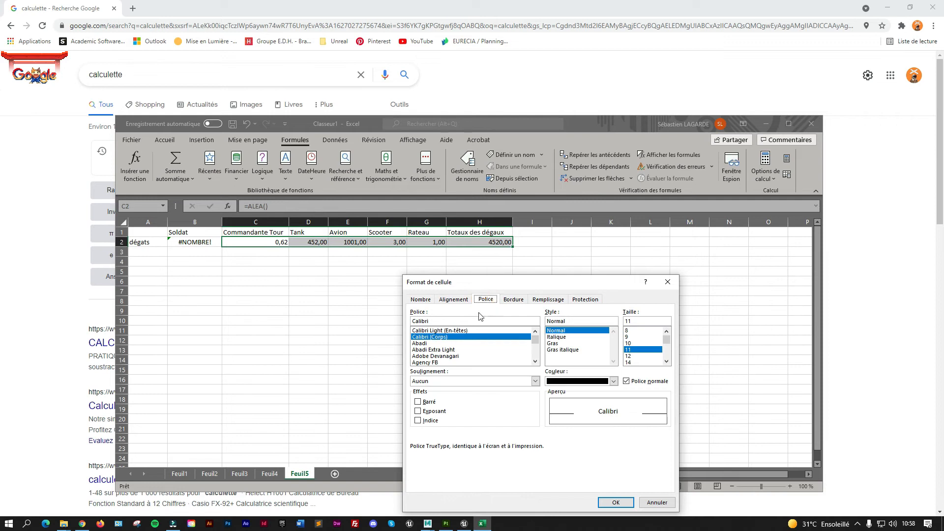
click(513, 299)
click(476, 354)
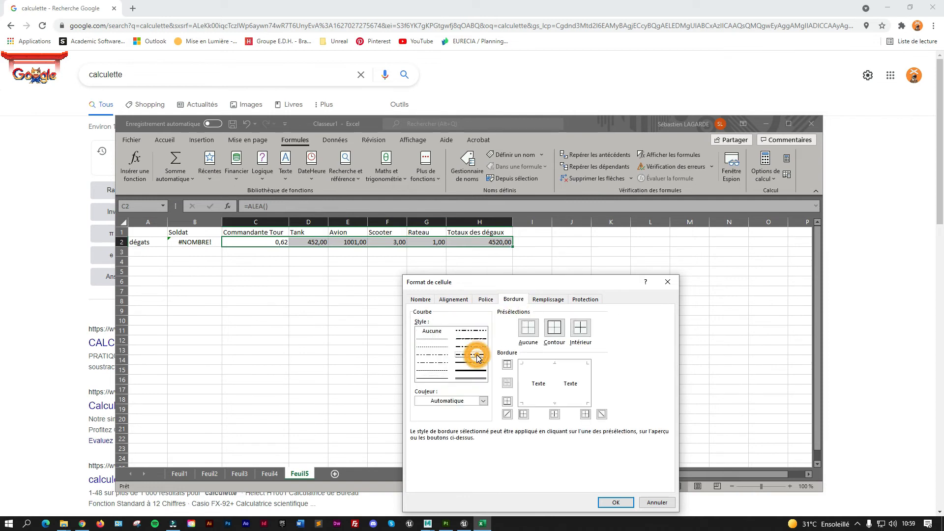
click(475, 354)
click(540, 403)
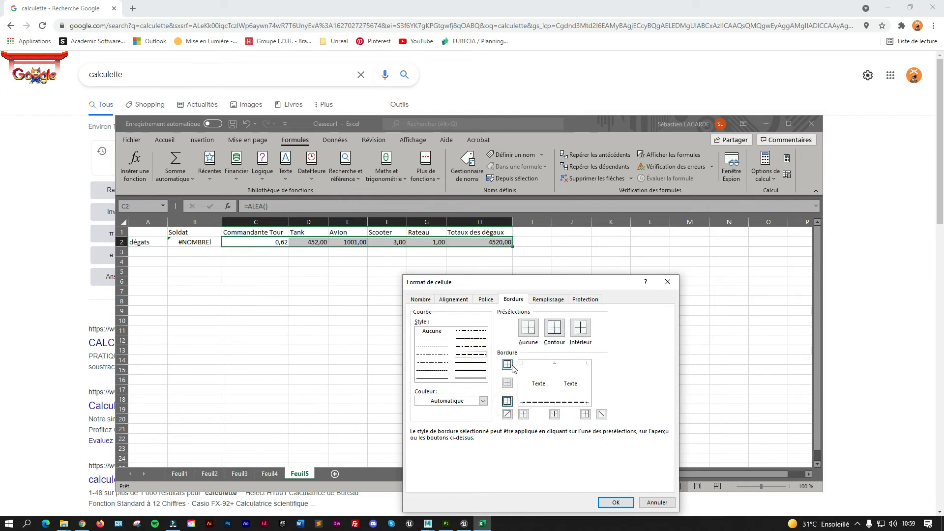
click(556, 332)
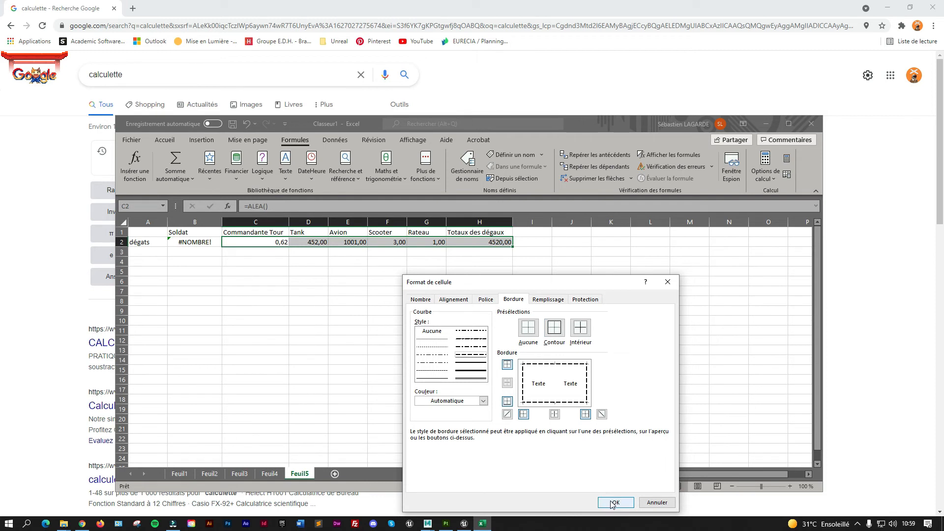
Give cells C2:H2 a light gold background, enable the Masquée protection option, and apply the cell format.
click(554, 303)
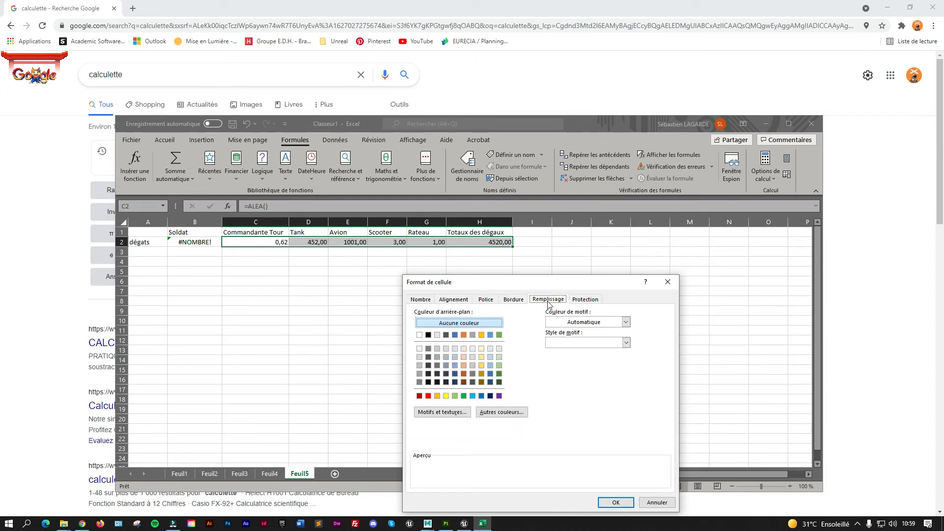
click(481, 366)
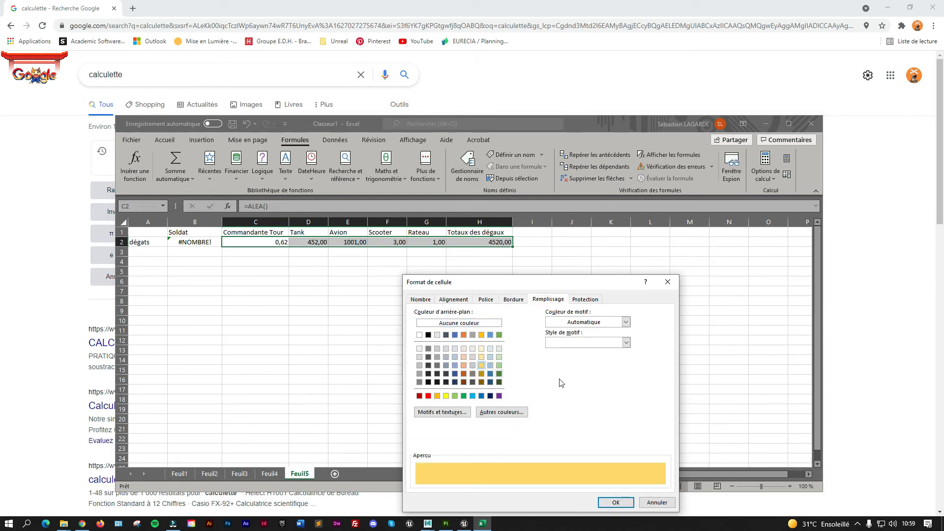
click(585, 301)
click(413, 321)
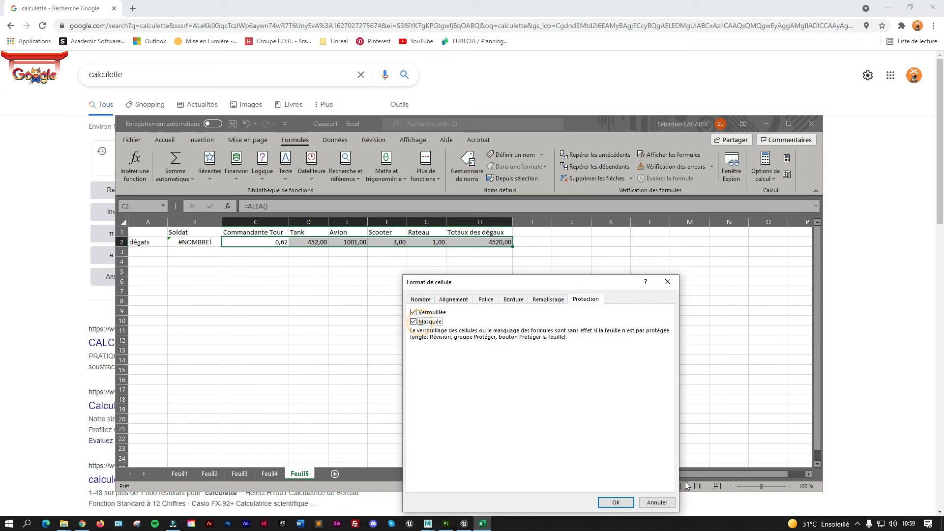
click(615, 502)
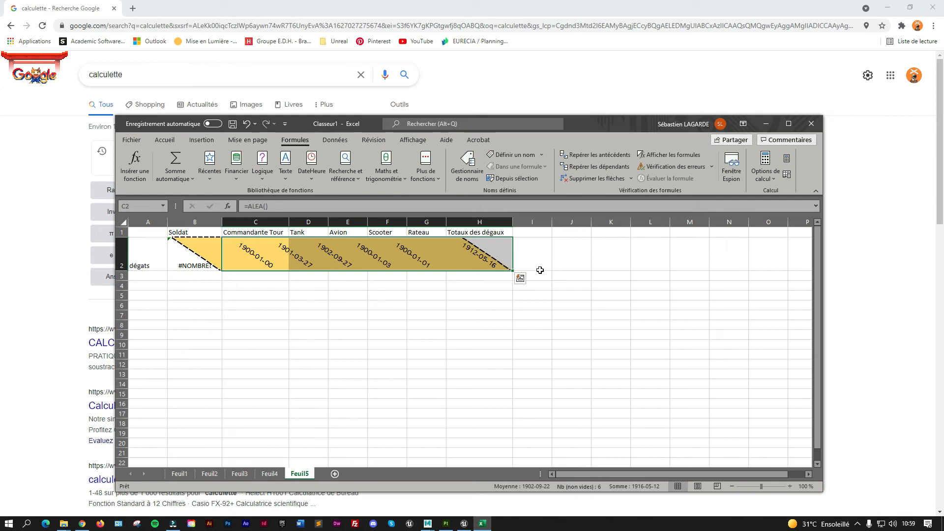
Select cells A3:H3, change the workbook theme's colours and fonts, and set its effects to Glacé.
click(153, 274)
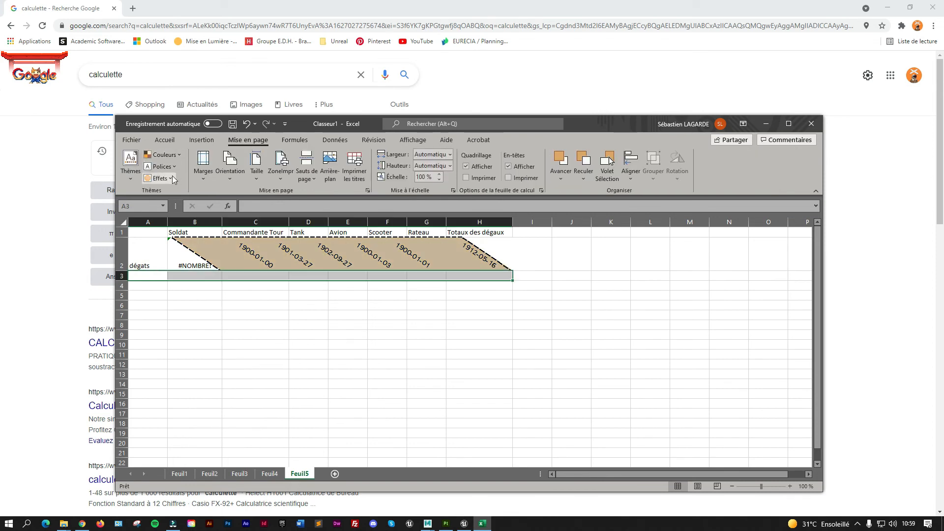
click(173, 178)
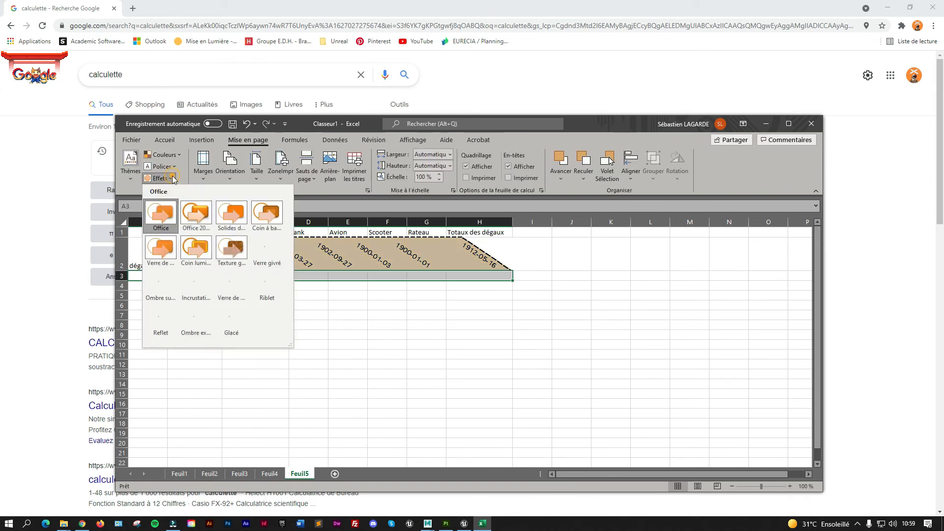
click(235, 316)
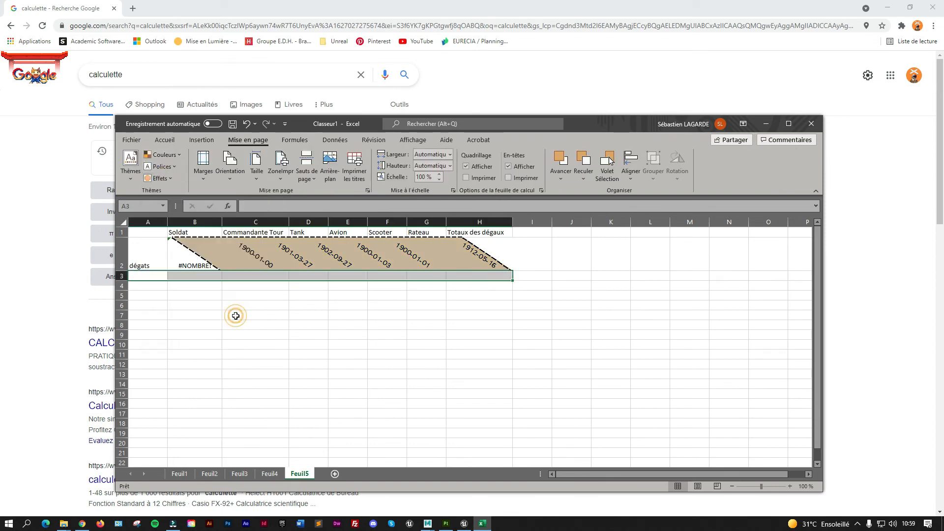
click(169, 167)
click(194, 350)
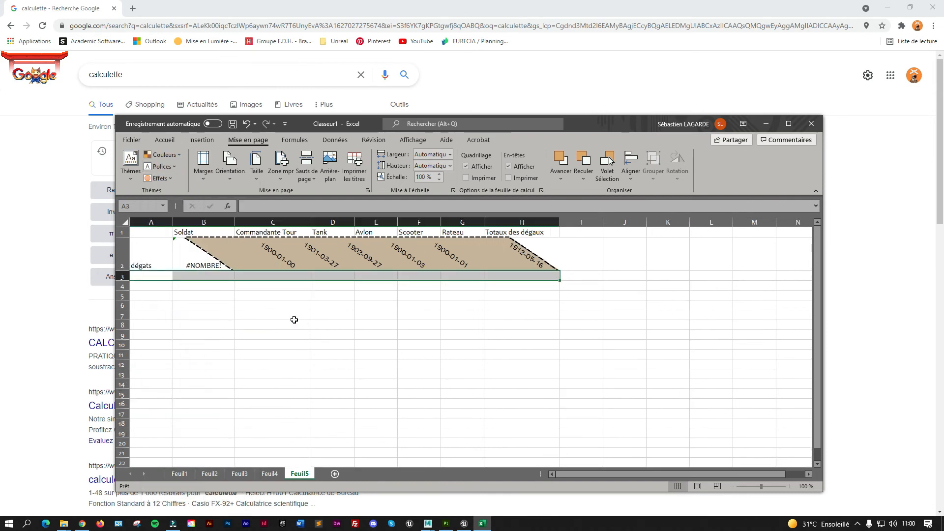
Try to fill the empty cell F5 with Flash Fill.
click(418, 295)
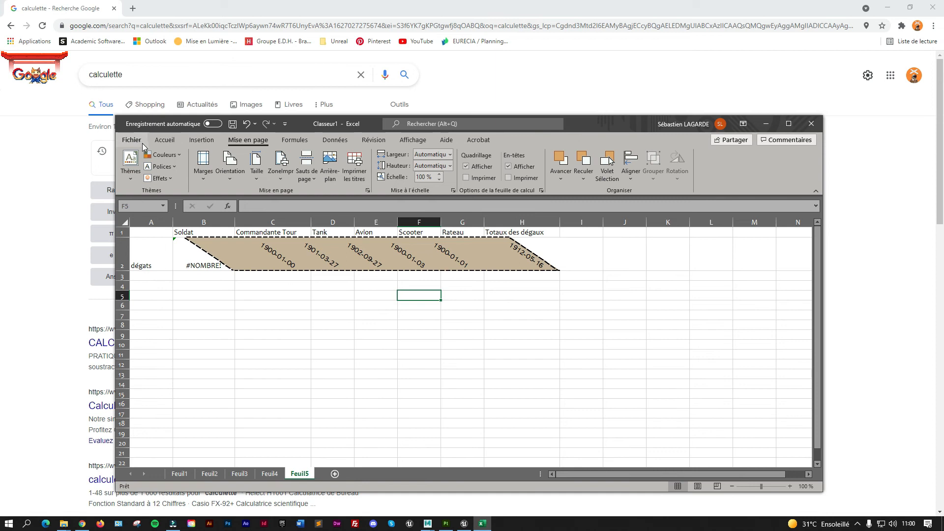
key(ctrl+e)
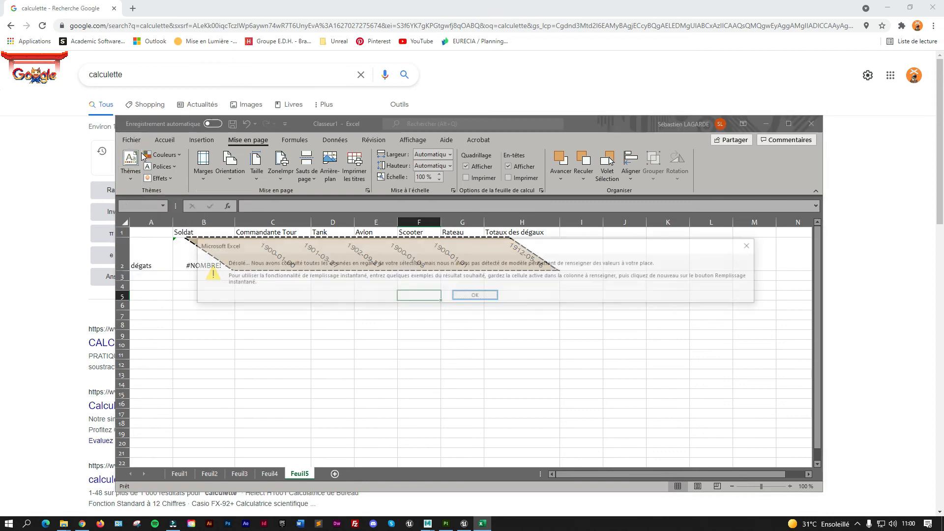
click(488, 296)
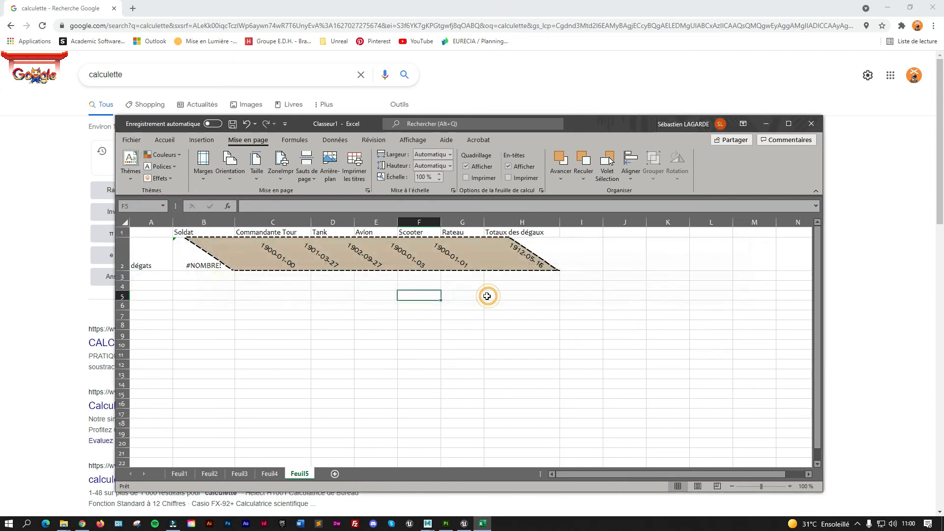
Print the worksheet to Adobe PDF, saving it as Classeur1.pdf in the Musique folder.
key(ctrl+p)
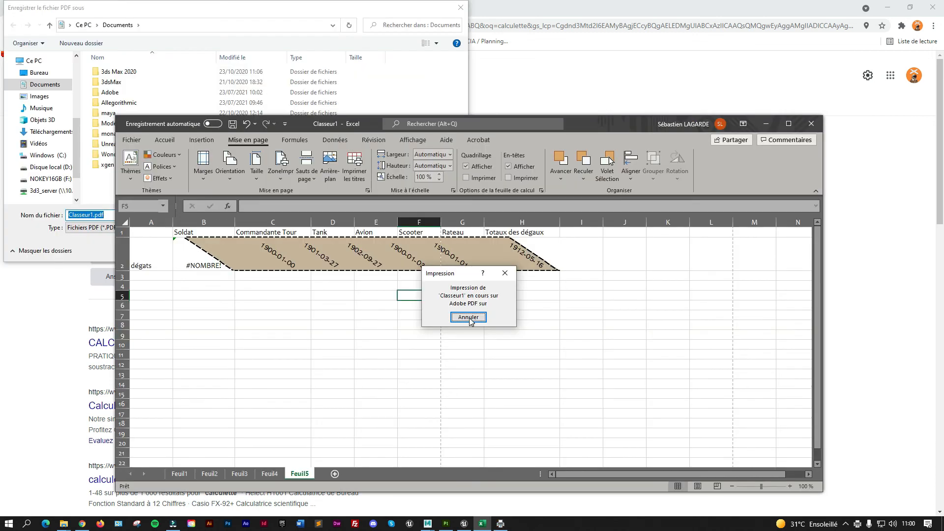
click(370, 79)
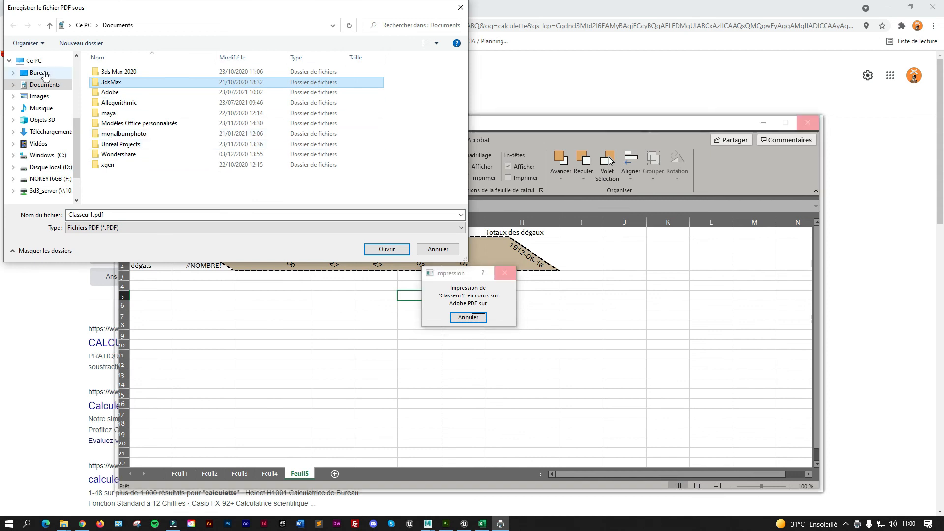
click(40, 108)
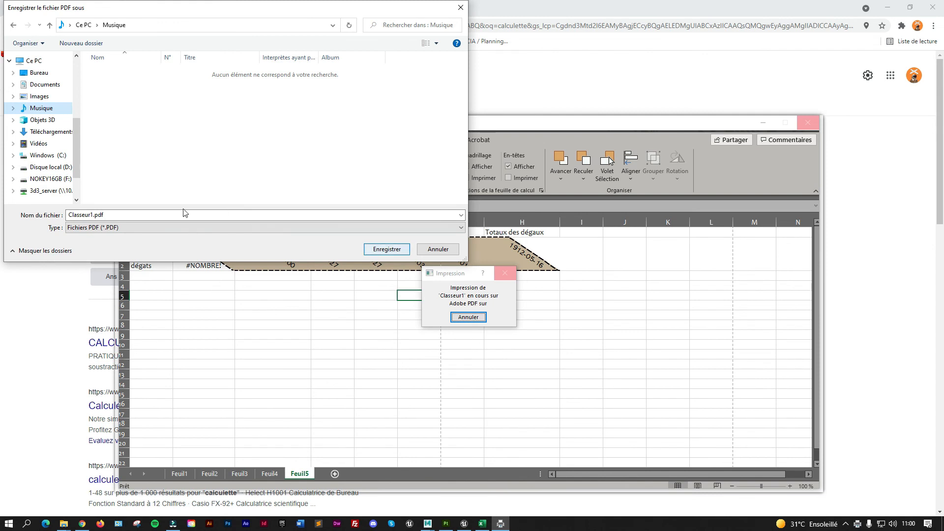
click(80, 216)
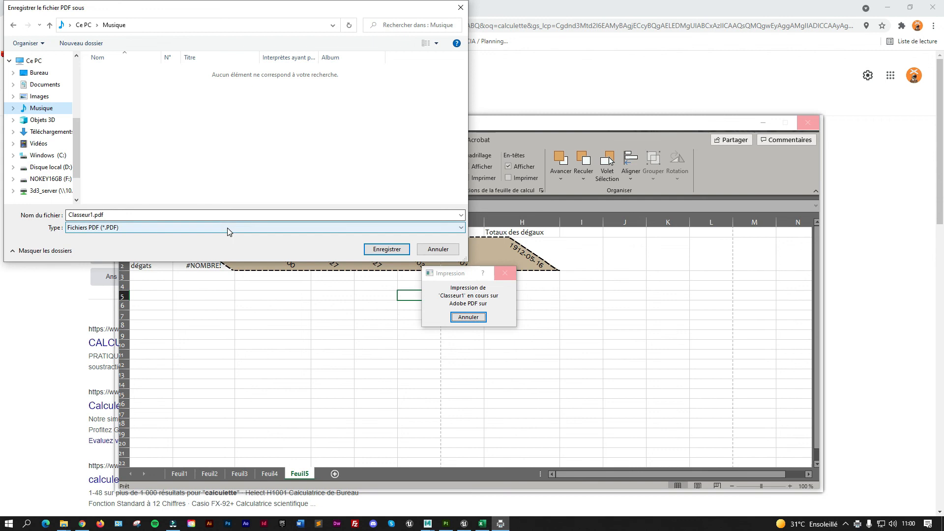
click(388, 250)
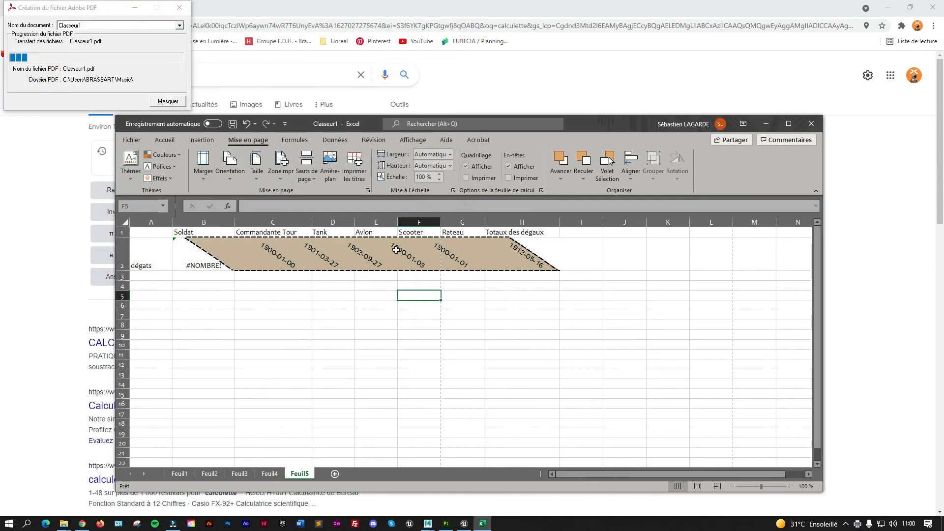